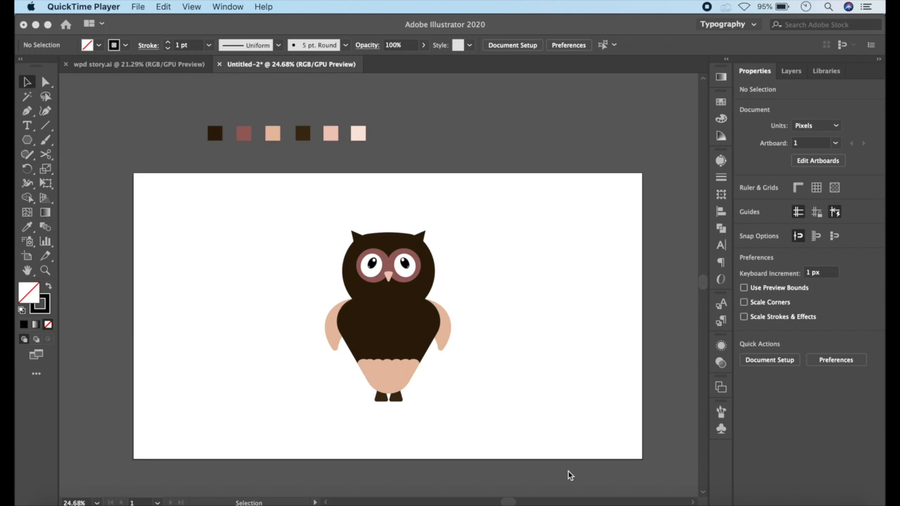
Move the grouped owl illustration from the centre to the left part of the artboard and deselect it
{"action": "left_click", "coordinate": [391, 316]}
{"action": "left_click", "coordinate": [391, 327]}
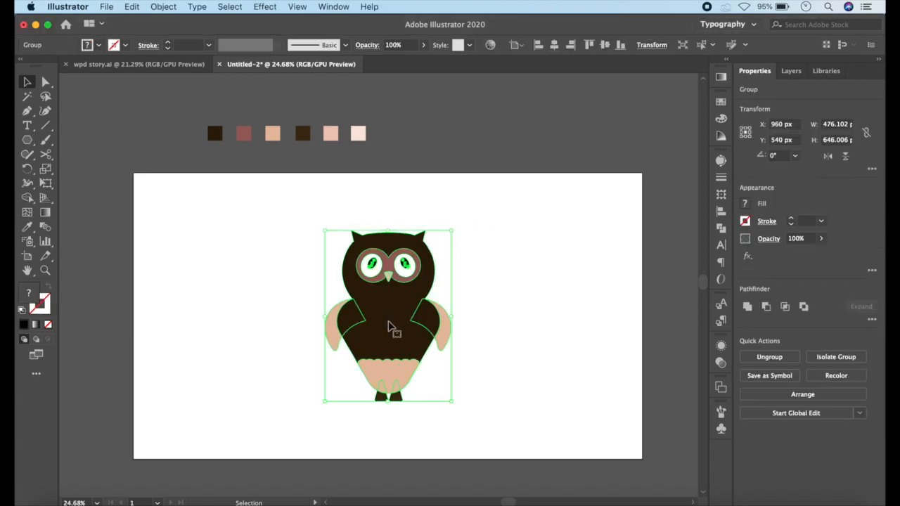
{"action": "left_click_drag", "start_coordinate": [392, 327], "coordinate": [220, 321]}
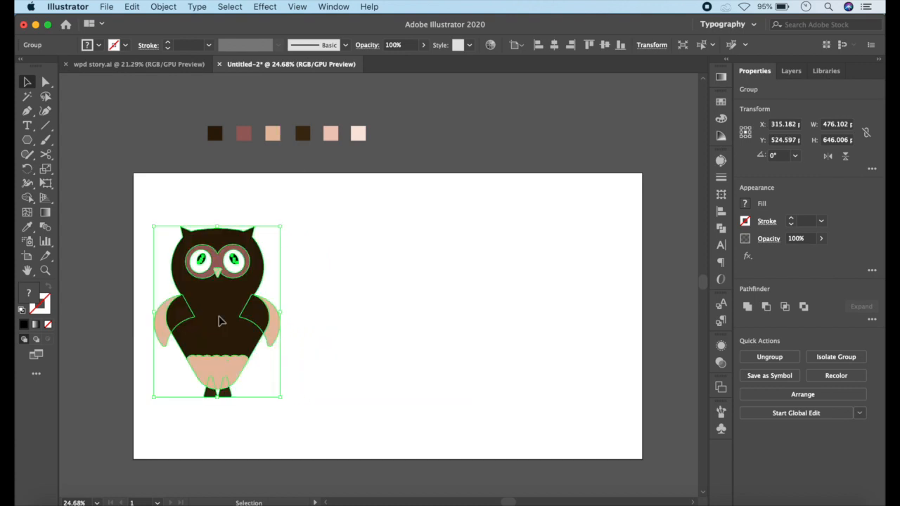
{"action": "left_click", "coordinate": [353, 300]}
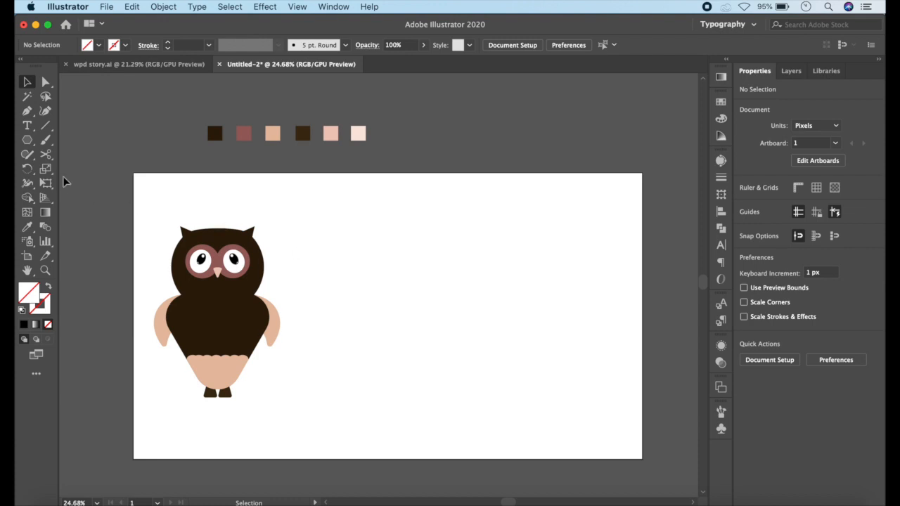
Draw a circle about 306 px in diameter on the empty right part of the artboard with the Ellipse tool
{"action": "left_click", "coordinate": [30, 143]}
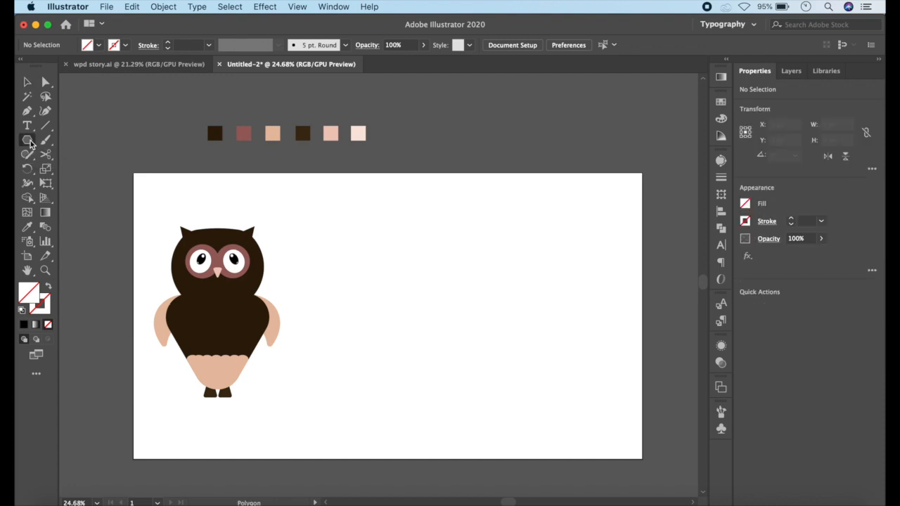
{"action": "left_click", "coordinate": [30, 143]}
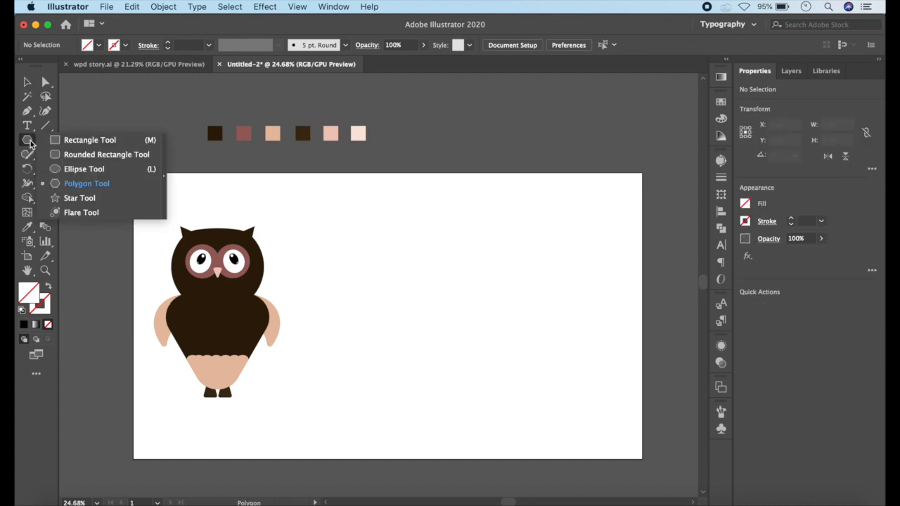
{"action": "left_click", "coordinate": [88, 169]}
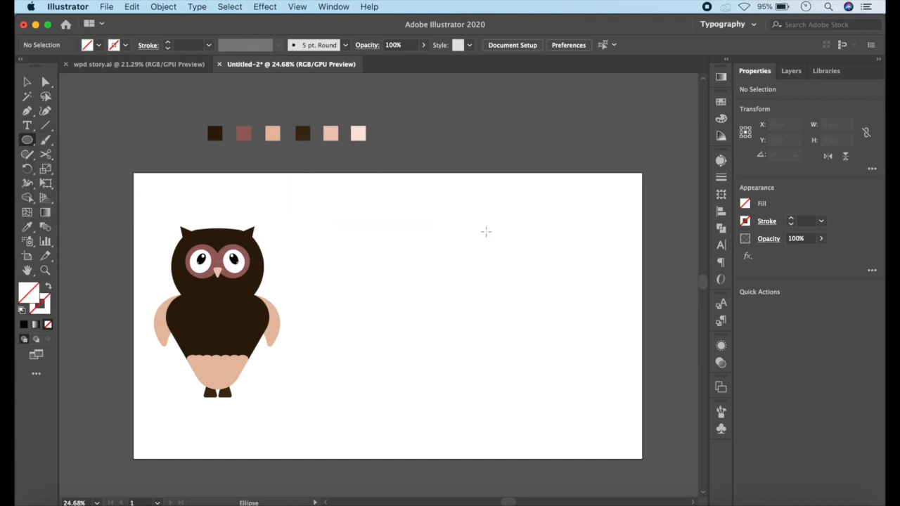
{"action": "left_click_drag", "start_coordinate": [464, 227], "coordinate": [544, 276]}
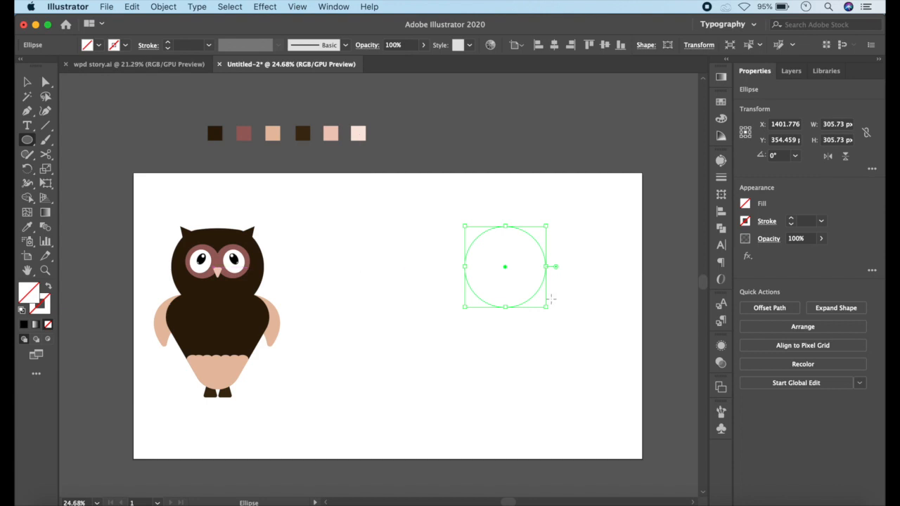
Draw a wide ellipse about 791 × 471 px surrounding the circle
{"action": "scroll", "coordinate": [551, 299], "scroll_direction": "up", "scroll_amount": 2}
{"action": "scroll", "coordinate": [550, 299], "scroll_direction": "down", "scroll_amount": 2}
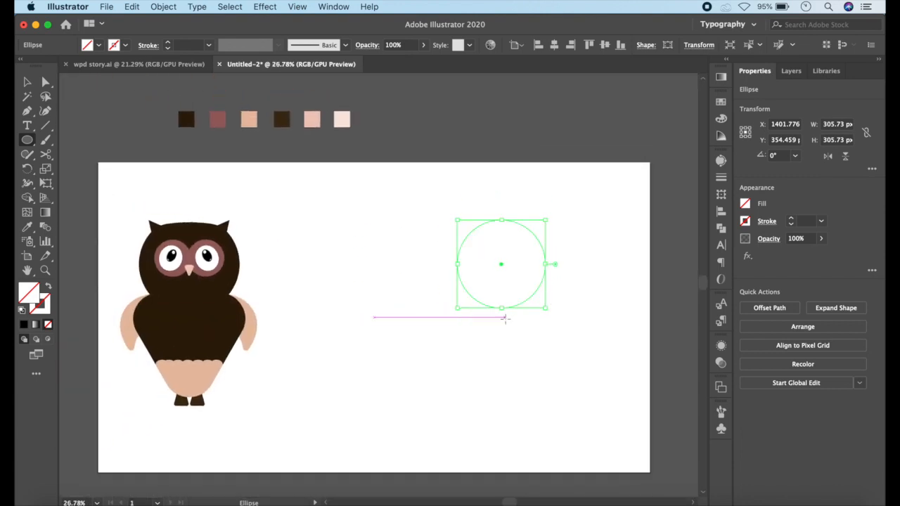
{"action": "scroll", "coordinate": [504, 317], "scroll_direction": "right", "scroll_amount": 5}
{"action": "scroll", "coordinate": [505, 319], "scroll_direction": "left", "scroll_amount": 2}
{"action": "scroll", "coordinate": [505, 319], "scroll_direction": "up", "scroll_amount": 1}
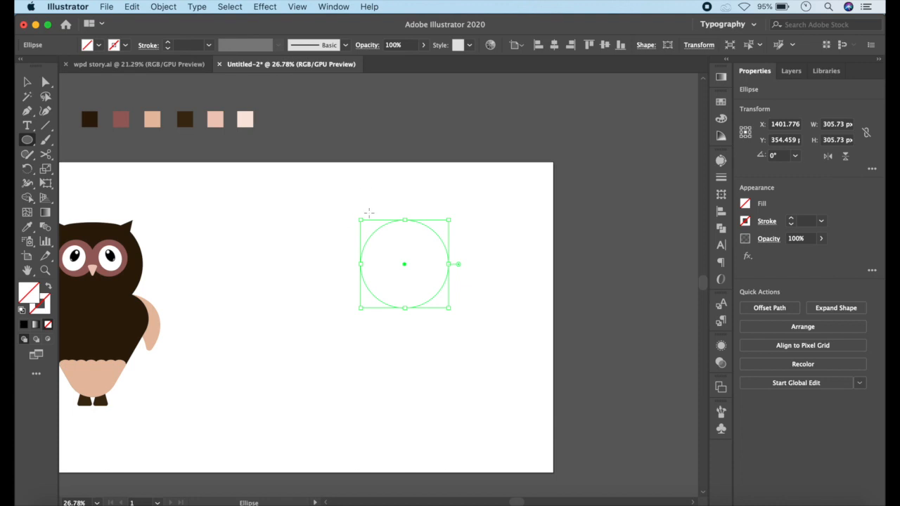
{"action": "left_click_drag", "start_coordinate": [289, 206], "coordinate": [518, 342]}
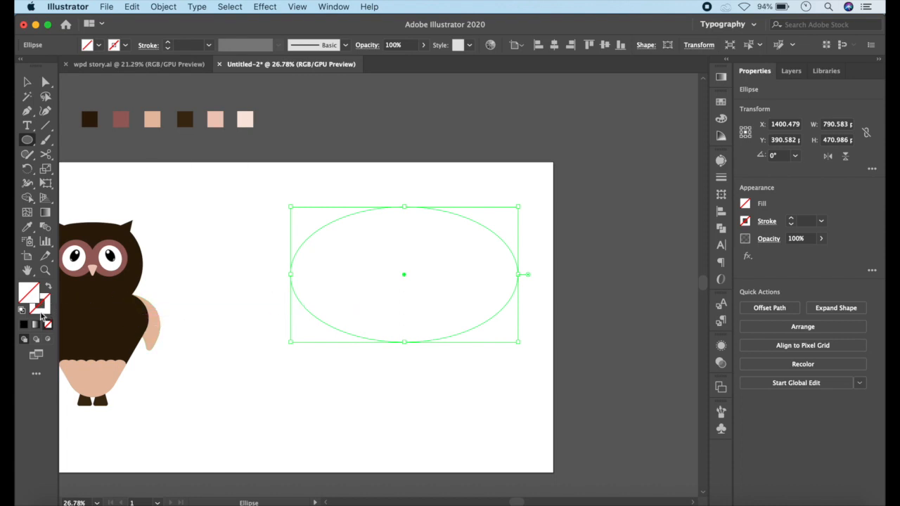
Give the circle and ellipse a 1 pt black outline without fill, and lower the ellipse so the circle's top pokes out above it
{"action": "left_click", "coordinate": [49, 311]}
{"action": "left_click", "coordinate": [26, 325]}
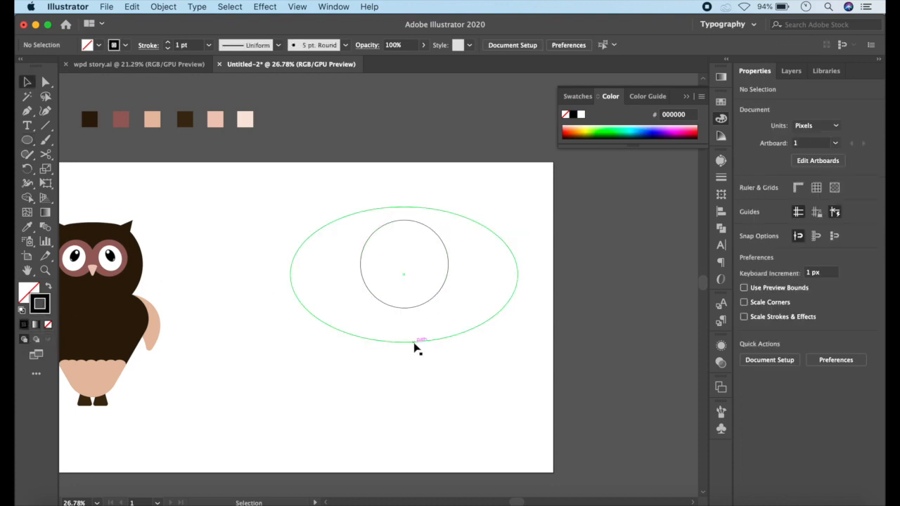
{"action": "left_click_drag", "start_coordinate": [414, 347], "coordinate": [417, 362]}
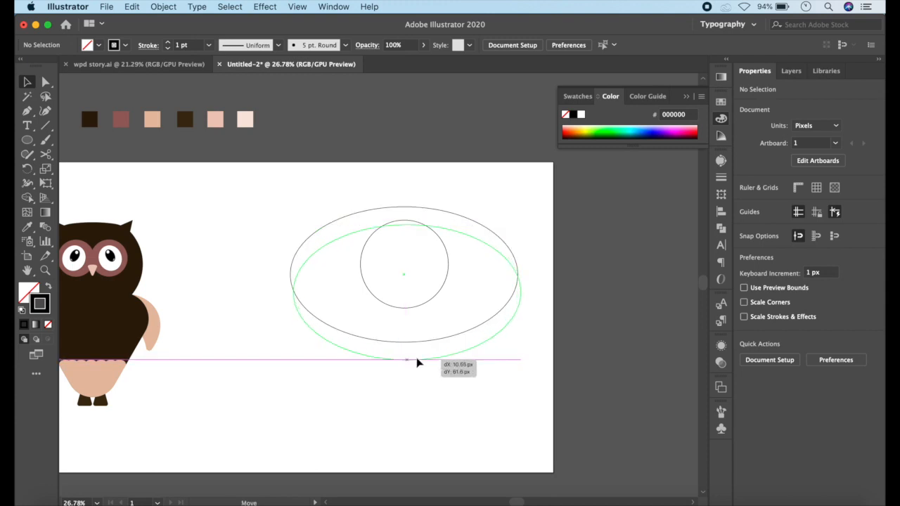
{"action": "left_click_drag", "start_coordinate": [417, 360], "coordinate": [417, 364]}
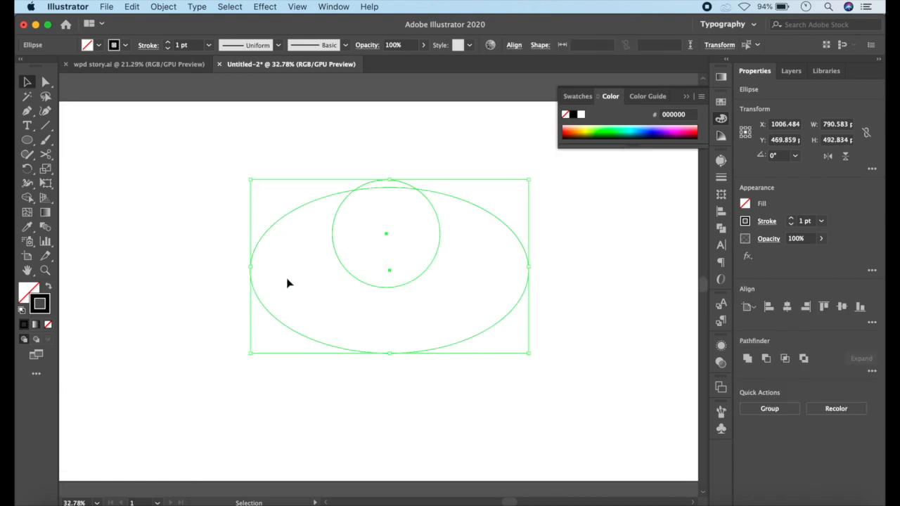
Use Shape Builder to remove the ellipse area outside the circle and the circle's sliver above the ellipse edge, leaving a flat-topped head
{"action": "left_click", "coordinate": [26, 84]}
{"action": "key", "text": "shift+m"}
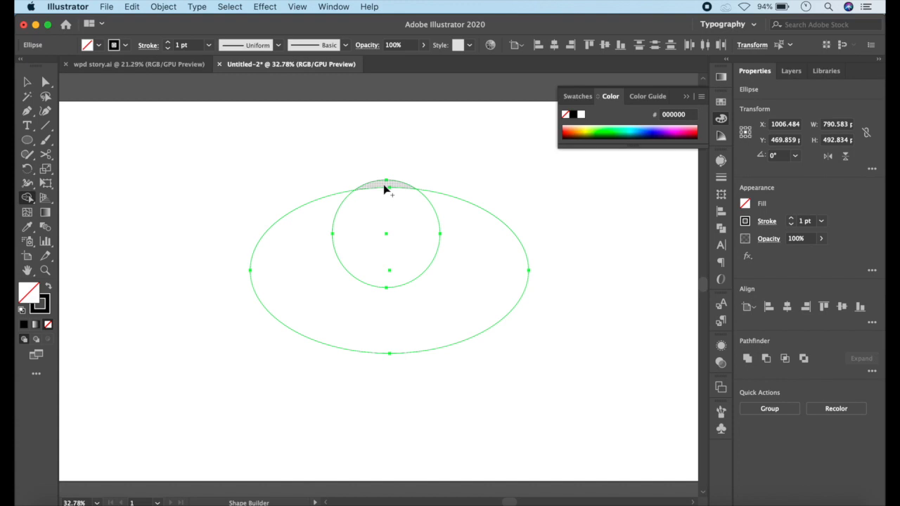
{"action": "left_click", "coordinate": [384, 188]}
{"action": "mouse_move", "coordinate": [271, 198]}
{"action": "left_mouse_down"}
{"action": "mouse_move", "coordinate": [354, 309]}
{"action": "mouse_move", "coordinate": [441, 377]}
{"action": "mouse_move", "coordinate": [534, 274]}
{"action": "mouse_move", "coordinate": [483, 226]}
{"action": "mouse_move", "coordinate": [491, 189]}
{"action": "left_mouse_up"}
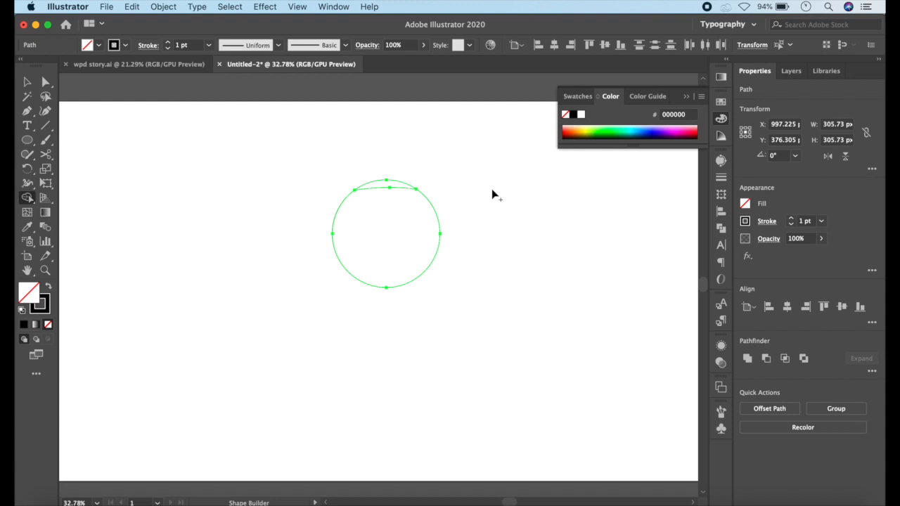
{"action": "left_click", "coordinate": [394, 184], "text": "alt"}
Round the upper-left corner anchor of the head shape to a 35.67 px corner radius
{"action": "left_click", "coordinate": [46, 83]}
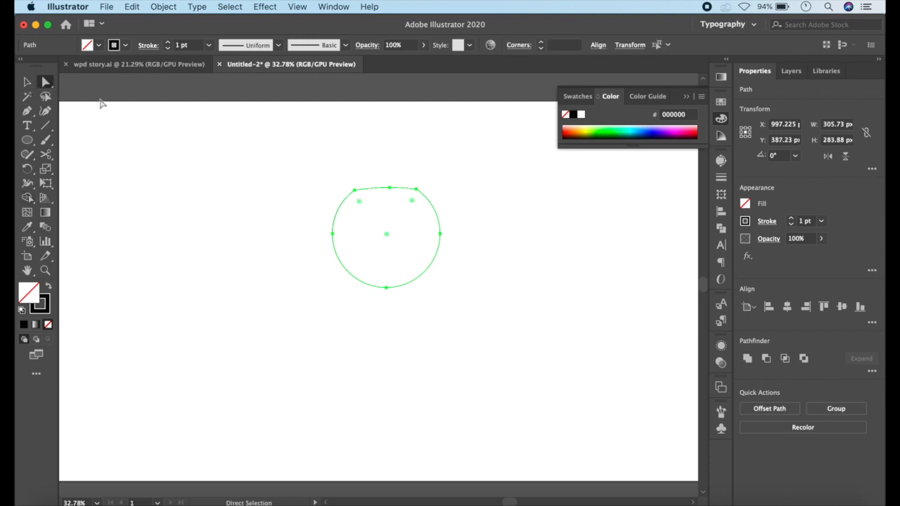
{"action": "left_click", "coordinate": [167, 227]}
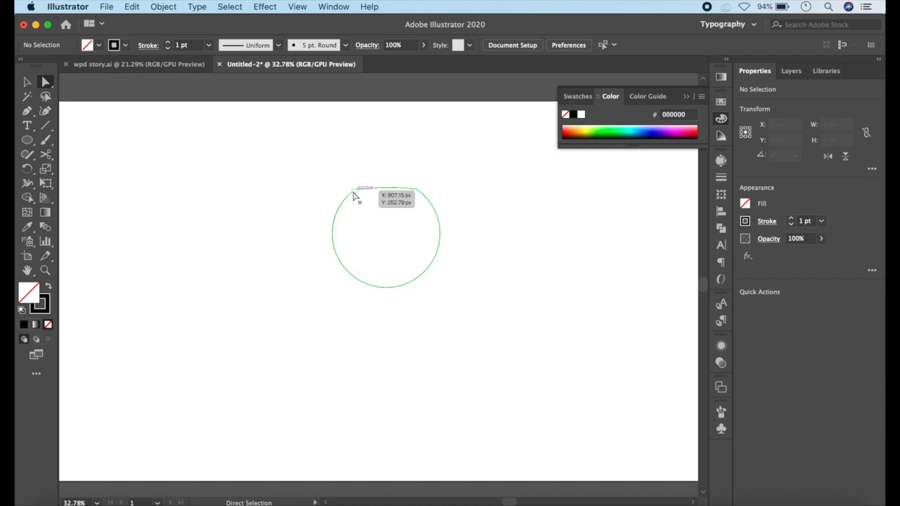
{"action": "scroll", "coordinate": [346, 191], "scroll_direction": "up", "scroll_amount": 5}
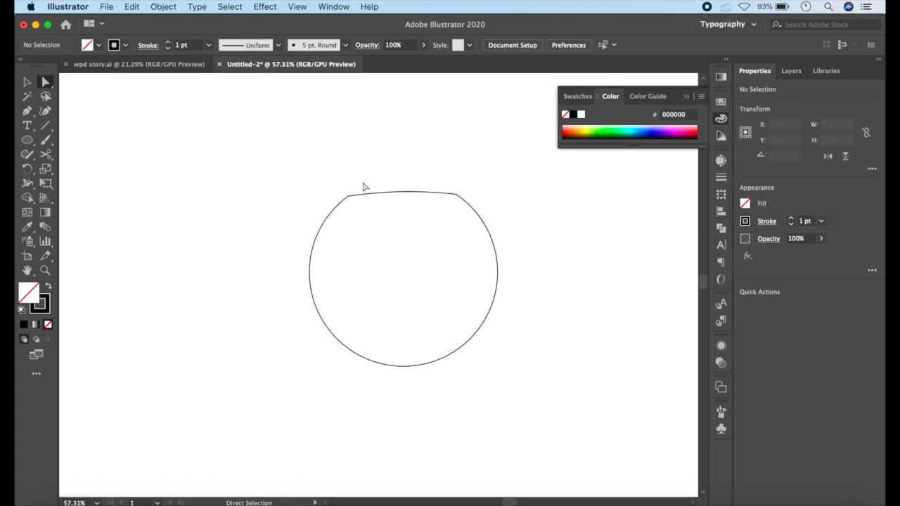
{"action": "left_click", "coordinate": [348, 199]}
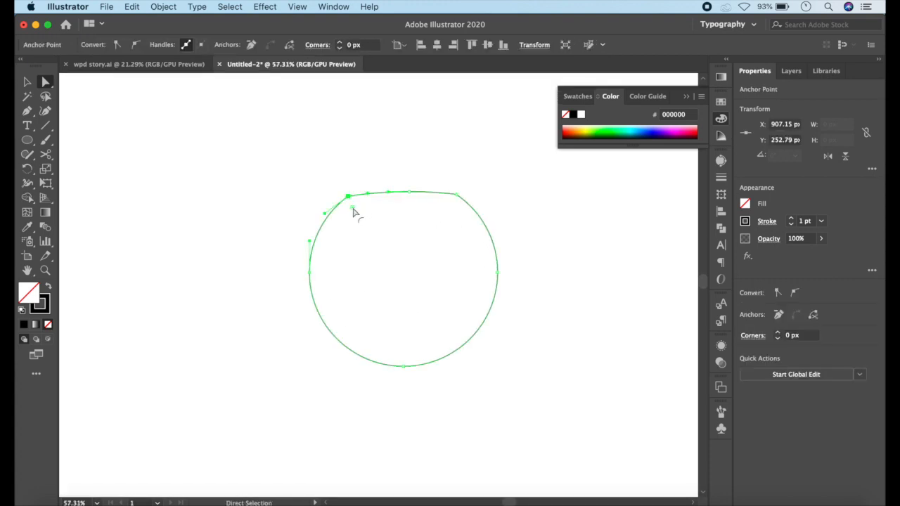
{"action": "left_click_drag", "start_coordinate": [352, 209], "coordinate": [360, 217]}
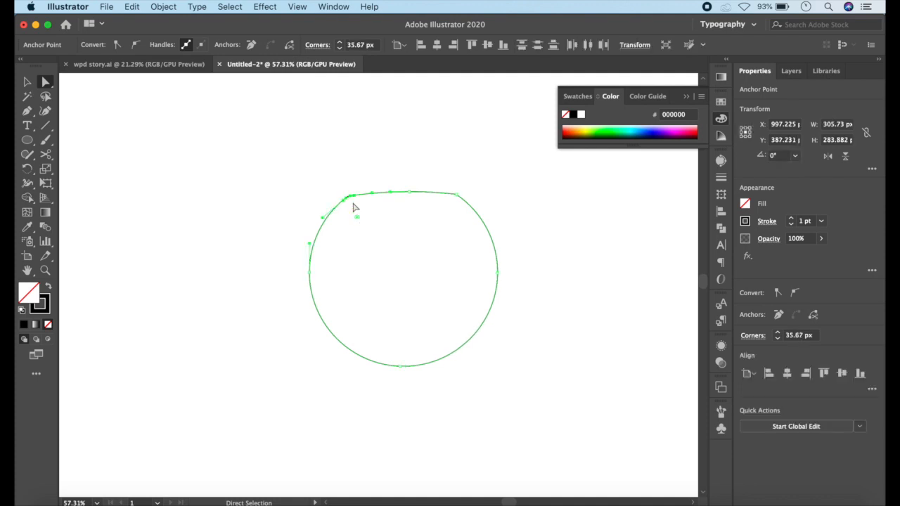
{"action": "scroll", "coordinate": [352, 201], "scroll_direction": "up", "scroll_amount": 5}
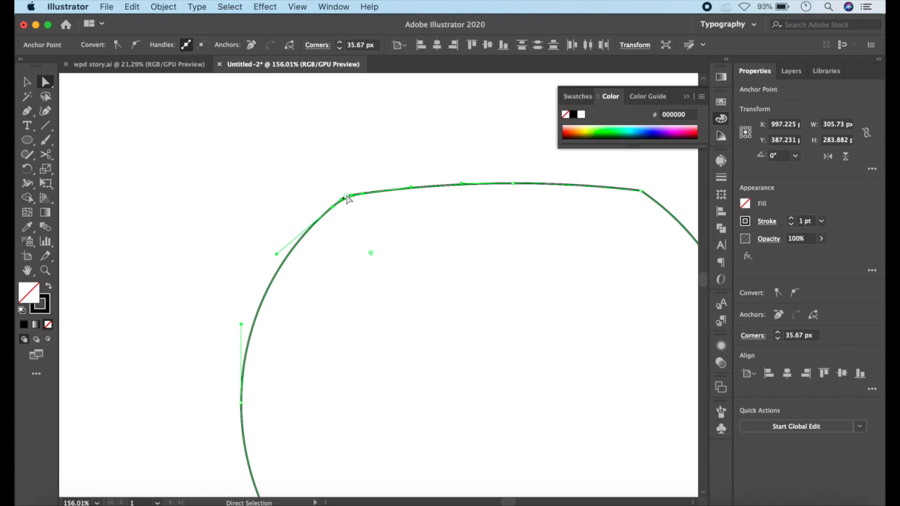
{"action": "key", "text": "super+z"}
{"action": "left_click_drag", "start_coordinate": [352, 210], "coordinate": [380, 253]}
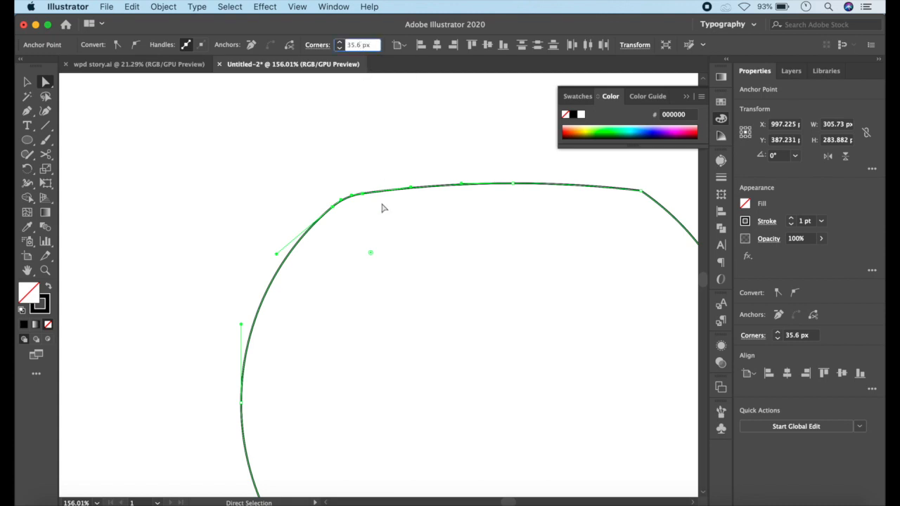
{"action": "type", "text": "7"}
{"action": "key", "text": "Return"}
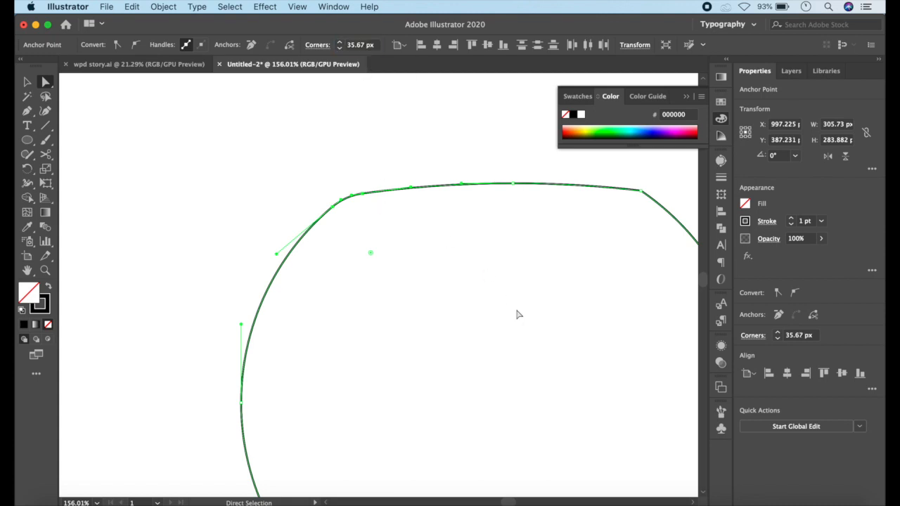
Round the upper-right corner of the head shape with the same 35.67 px radius as the upper-left one
{"action": "scroll", "coordinate": [516, 314], "scroll_direction": "right", "scroll_amount": 3}
{"action": "scroll", "coordinate": [516, 314], "scroll_direction": "right", "scroll_amount": 2}
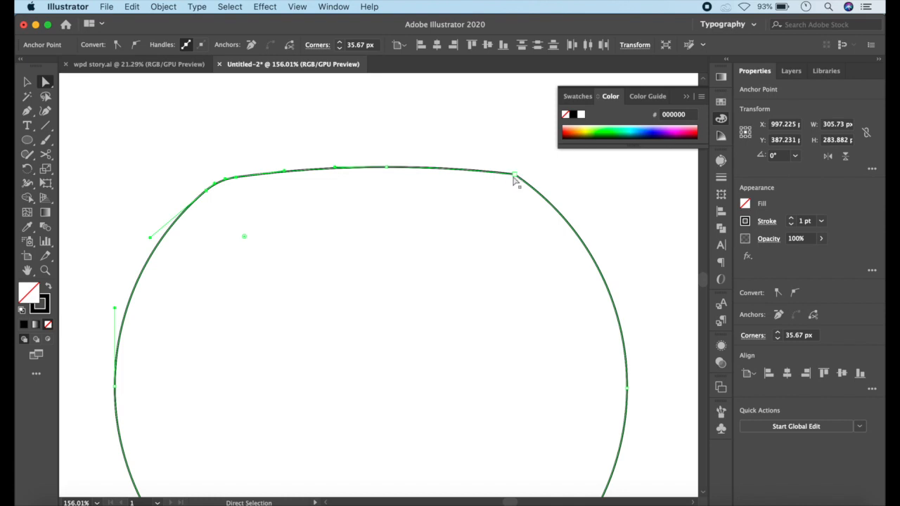
{"action": "left_click", "coordinate": [515, 175]}
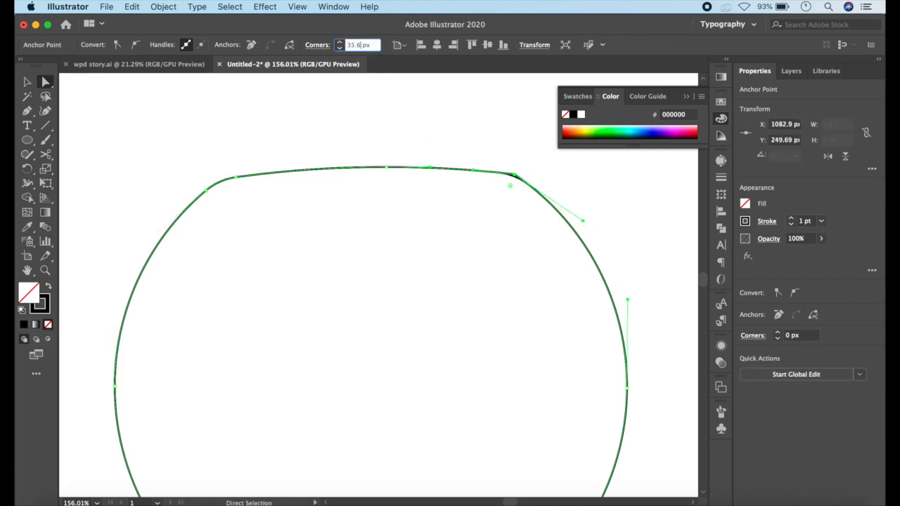
{"action": "left_click", "coordinate": [442, 114]}
{"action": "scroll", "coordinate": [470, 238], "scroll_direction": "down", "scroll_amount": 3}
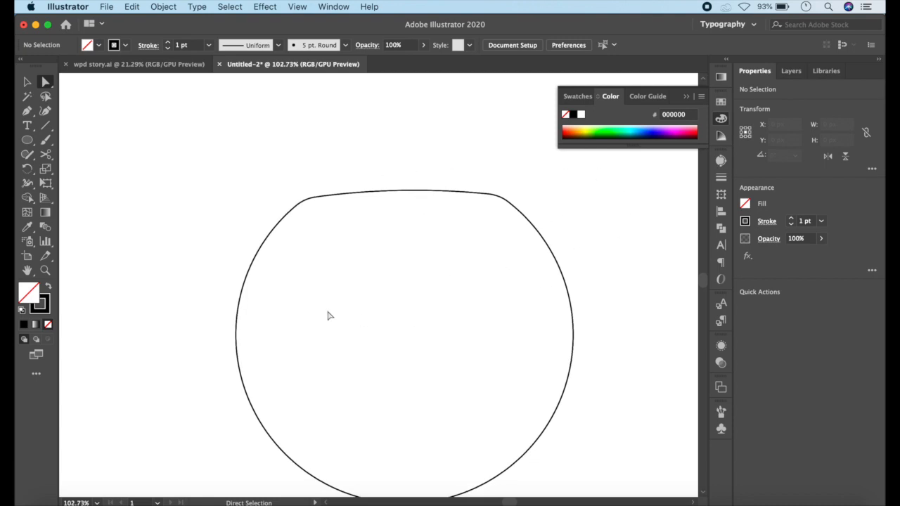
{"action": "scroll", "coordinate": [315, 313], "scroll_direction": "down", "scroll_amount": 2}
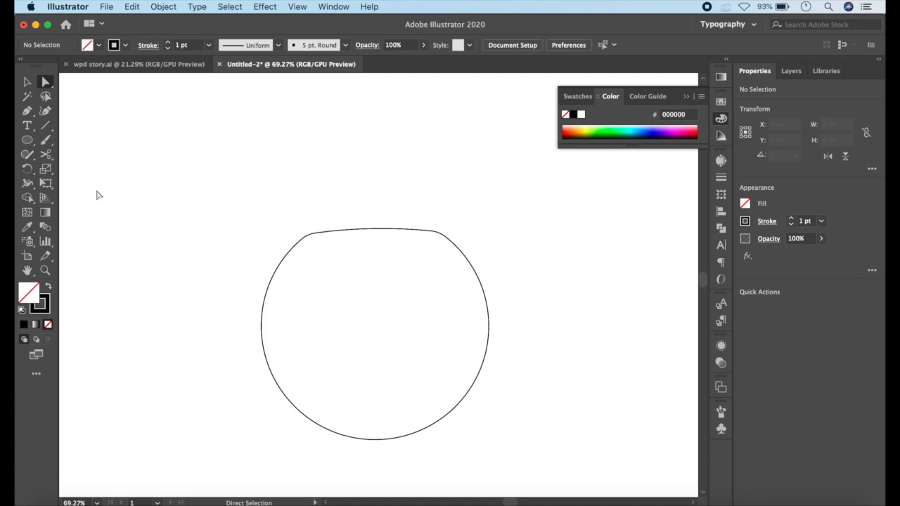
Create a 3-sided polygon with a 50 px radius above and to the left of the head shape
{"action": "left_click", "coordinate": [29, 144]}
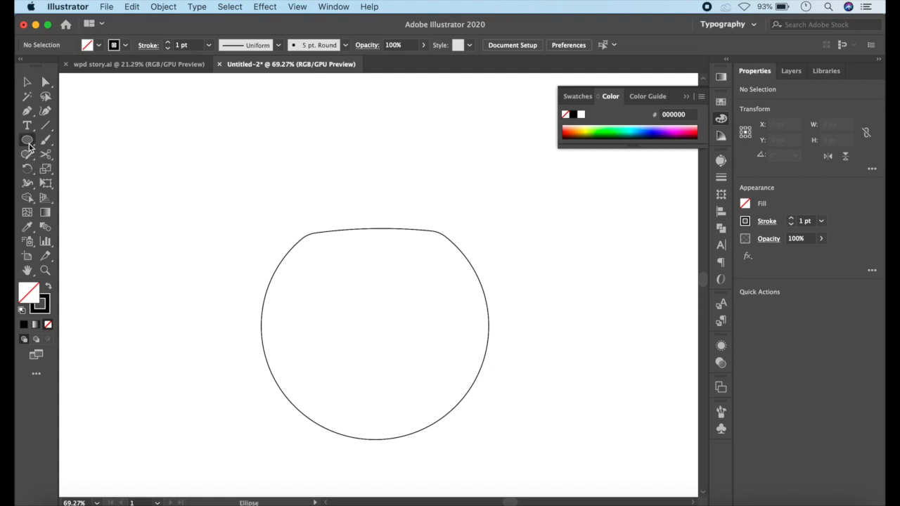
{"action": "left_click_drag", "start_coordinate": [29, 144], "coordinate": [73, 185]}
{"action": "left_click", "coordinate": [229, 159]}
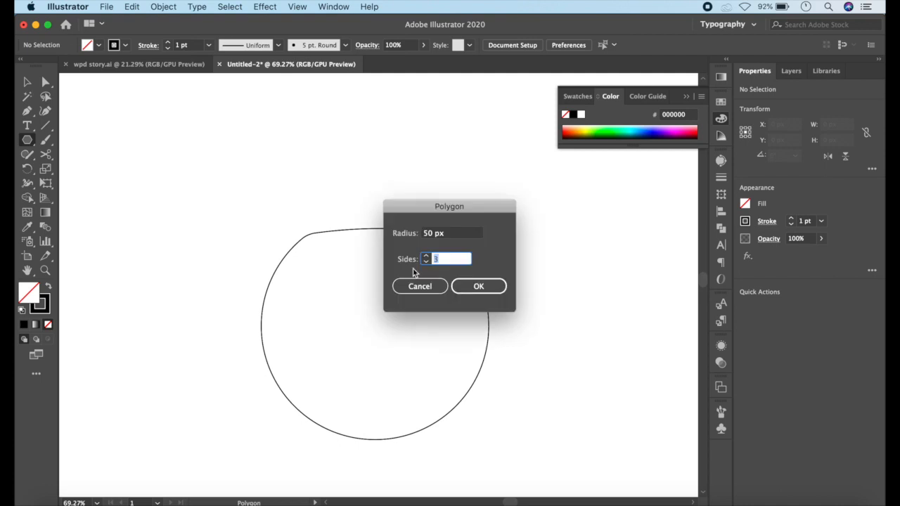
{"action": "left_click", "coordinate": [488, 286]}
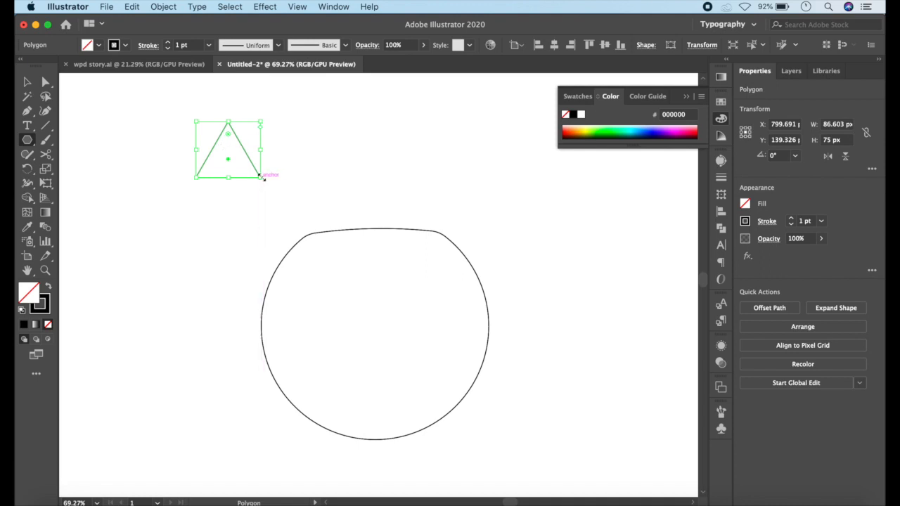
Shrink the triangle to about 35 × 44 px, rotate it about 27.6° and place it on the head's upper-left corner as an ear
{"action": "left_click_drag", "start_coordinate": [262, 178], "coordinate": [298, 232]}
{"action": "key", "text": "v"}
{"action": "left_click_drag", "start_coordinate": [314, 203], "coordinate": [303, 194]}
{"action": "left_click_drag", "start_coordinate": [297, 232], "coordinate": [298, 235]}
{"action": "left_click", "coordinate": [364, 171]}
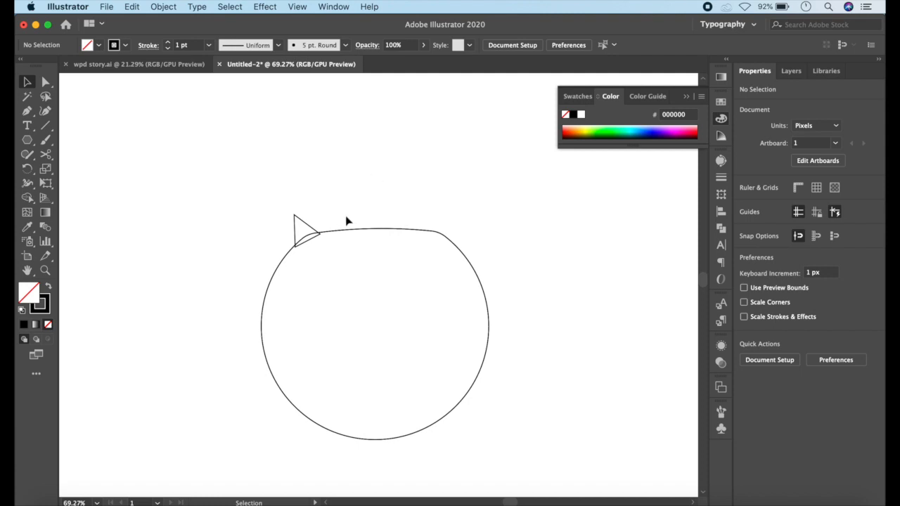
Duplicate the ear triangle and flip the copy horizontally
{"action": "left_click", "coordinate": [313, 235]}
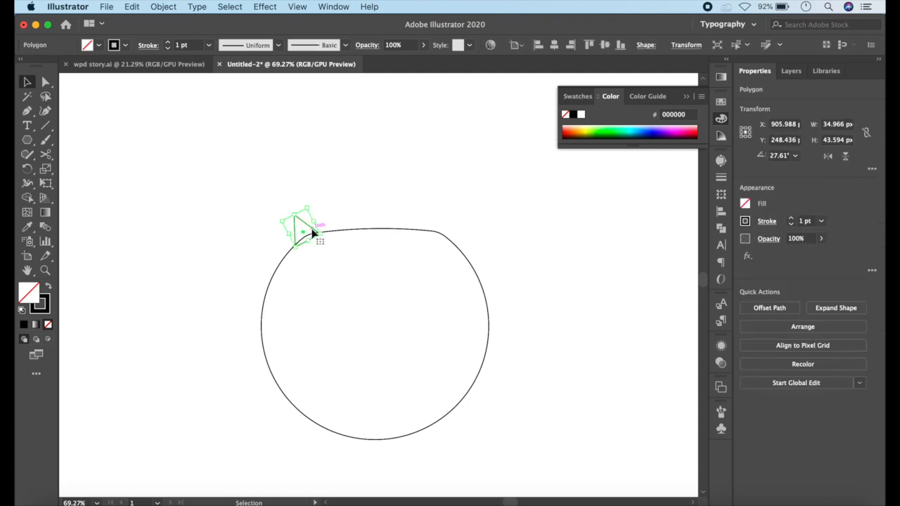
{"action": "key", "text": "super+c"}
{"action": "key", "text": "super+v"}
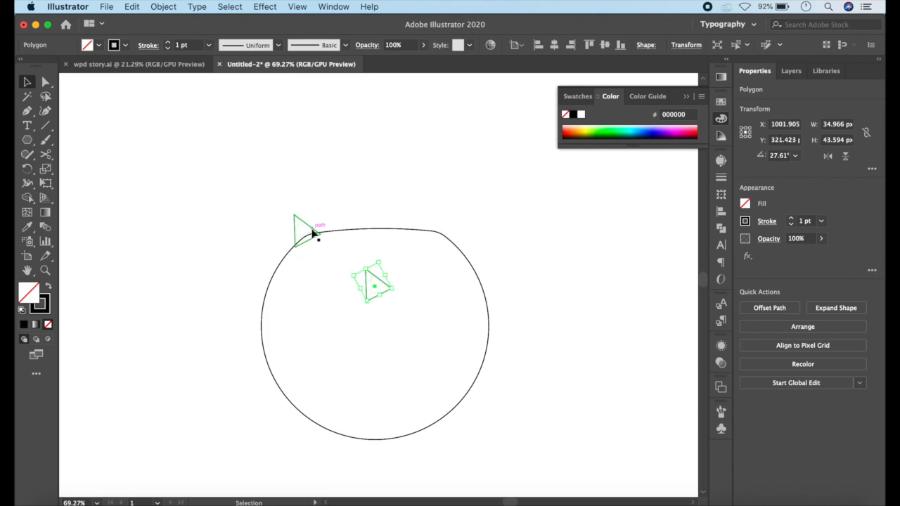
{"action": "left_click", "coordinate": [828, 157]}
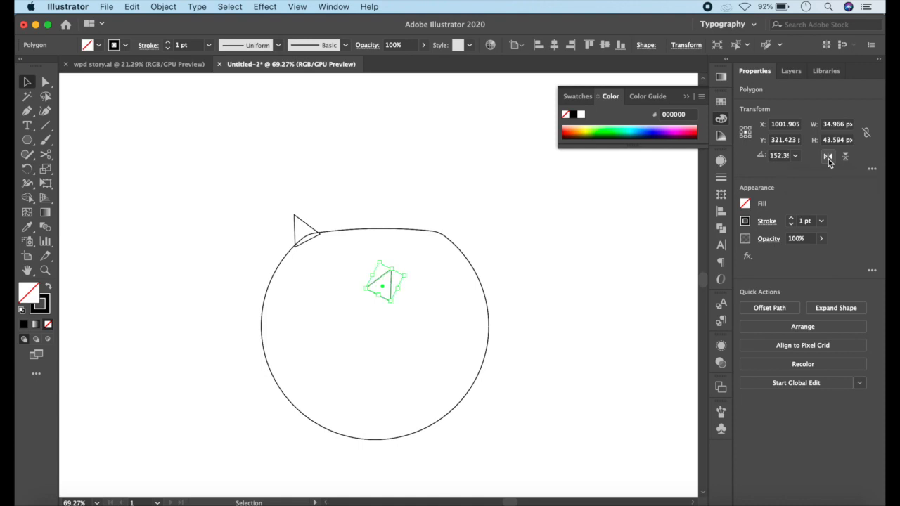
Place the flipped triangle on the head's upper-right corner as the second ear, level with the first
{"action": "left_click", "coordinate": [297, 6]}
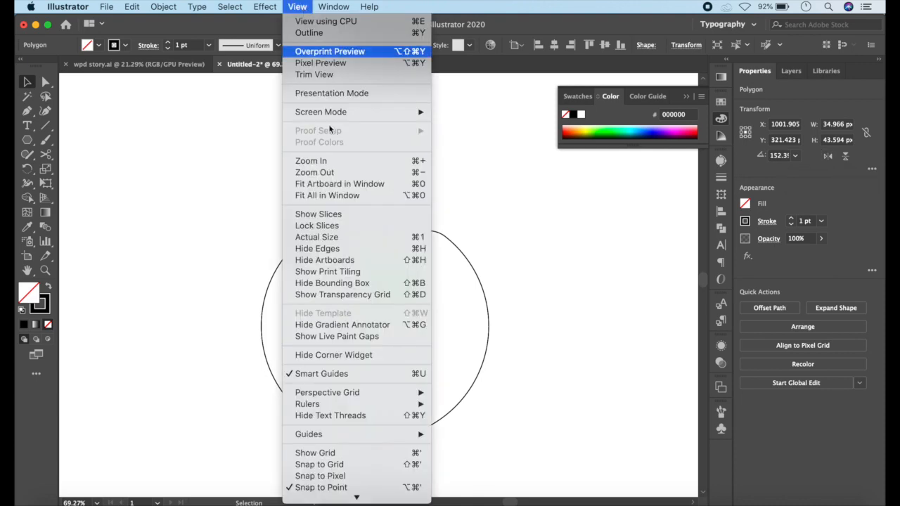
{"action": "left_click", "coordinate": [361, 374]}
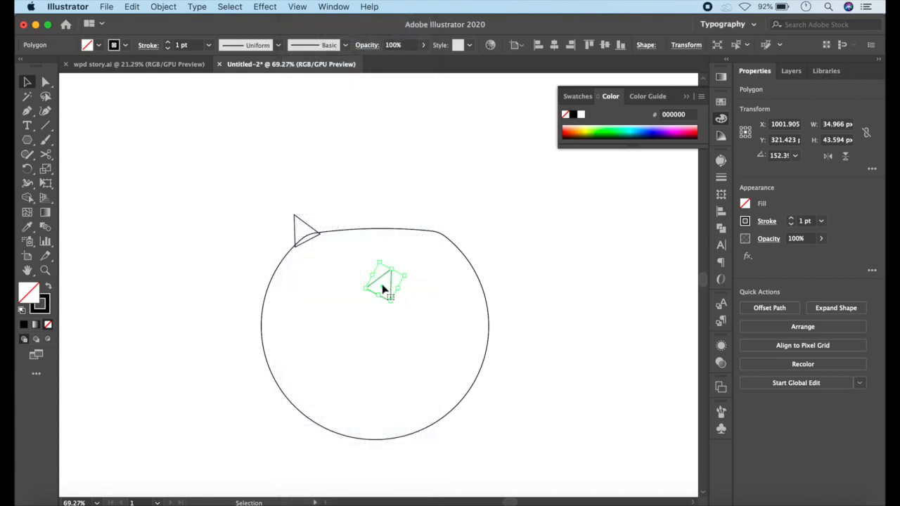
{"action": "left_click_drag", "start_coordinate": [382, 290], "coordinate": [438, 230]}
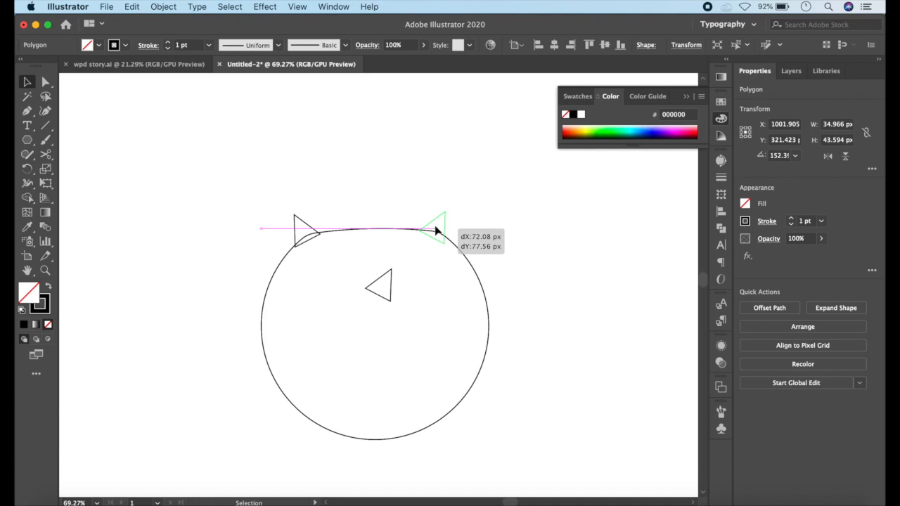
{"action": "left_click_drag", "start_coordinate": [436, 230], "coordinate": [441, 229]}
{"action": "left_click", "coordinate": [491, 239]}
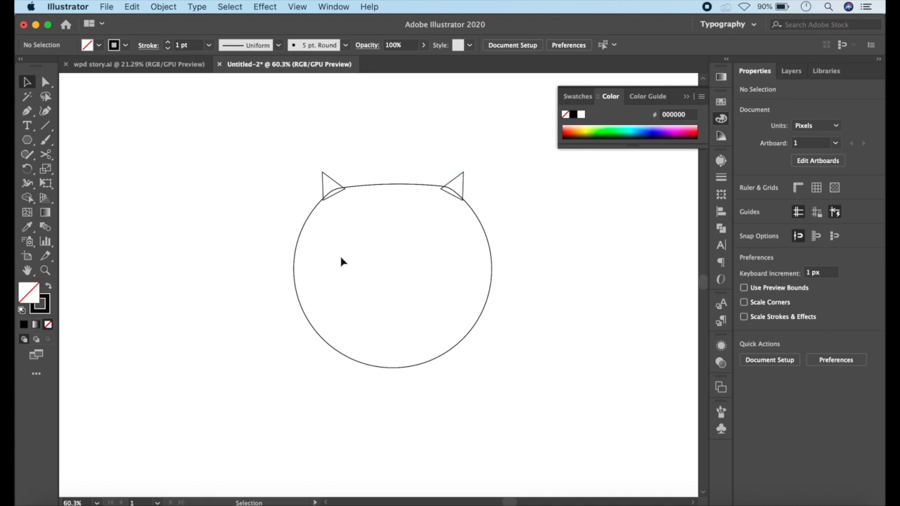
Merge the head and both ear triangles into one outline with the Shape Builder tool
{"action": "left_click_drag", "start_coordinate": [246, 124], "coordinate": [542, 389]}
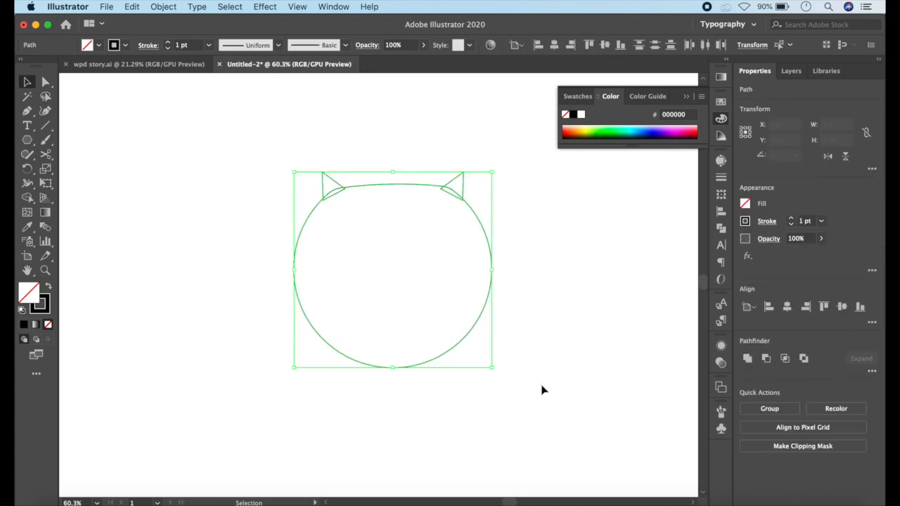
{"action": "key", "text": "shift+m"}
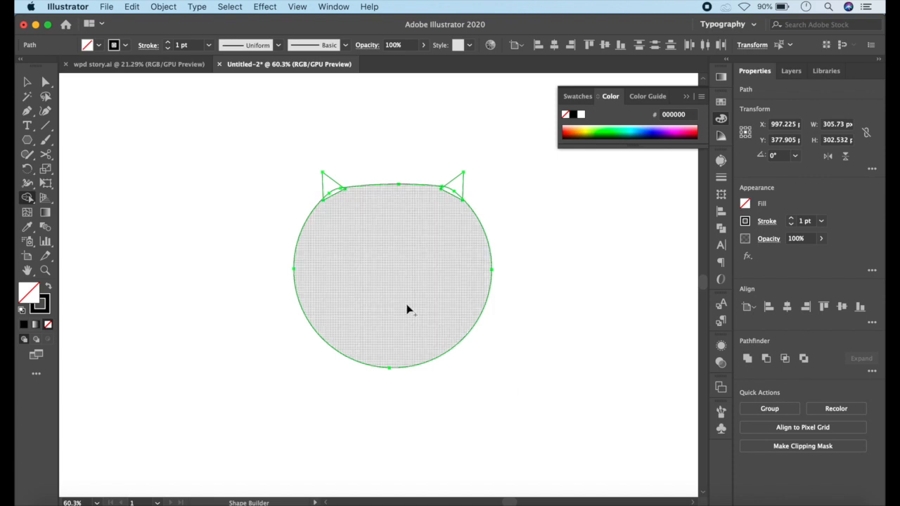
{"action": "left_click_drag", "start_coordinate": [406, 309], "coordinate": [338, 201]}
{"action": "left_click_drag", "start_coordinate": [407, 232], "coordinate": [459, 186]}
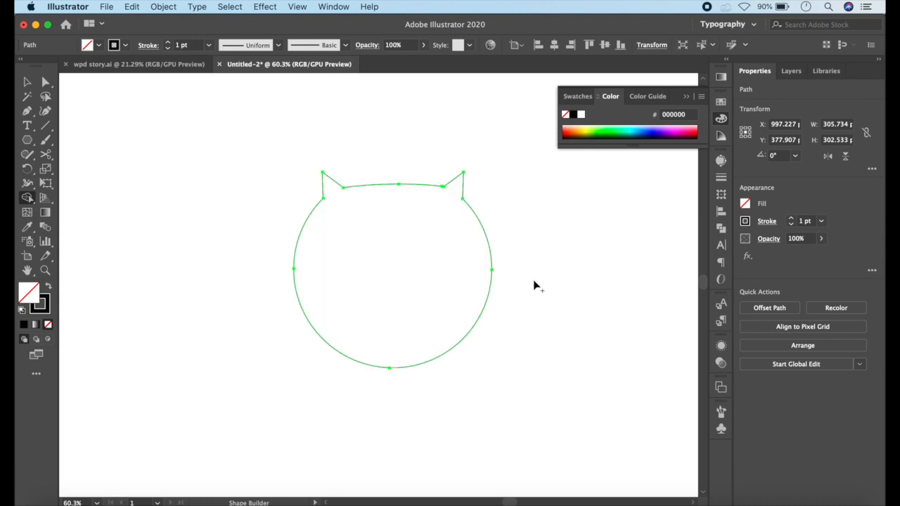
{"action": "left_click", "coordinate": [27, 82]}
{"action": "left_click", "coordinate": [136, 164]}
Examine up close the joins between the ears and the head outline
{"action": "scroll", "coordinate": [301, 249], "scroll_direction": "up", "scroll_amount": 10}
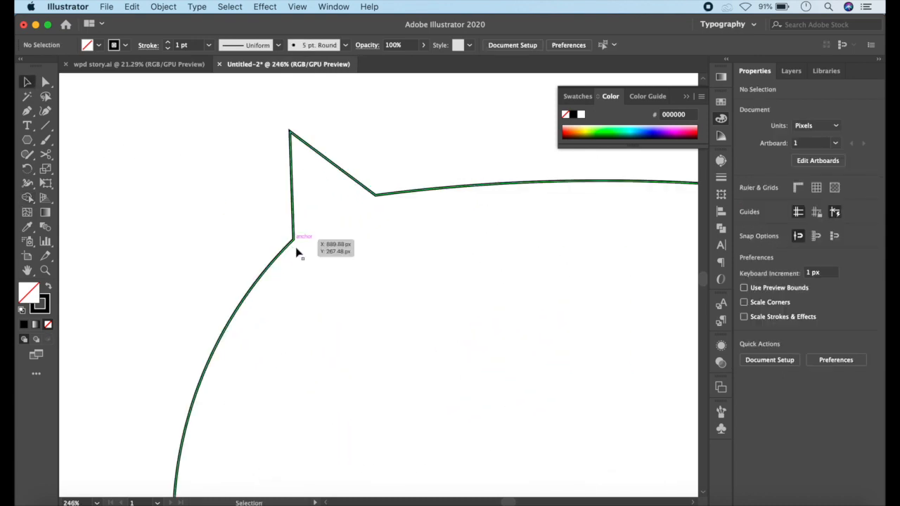
{"action": "scroll", "coordinate": [297, 253], "scroll_direction": "down", "scroll_amount": 3}
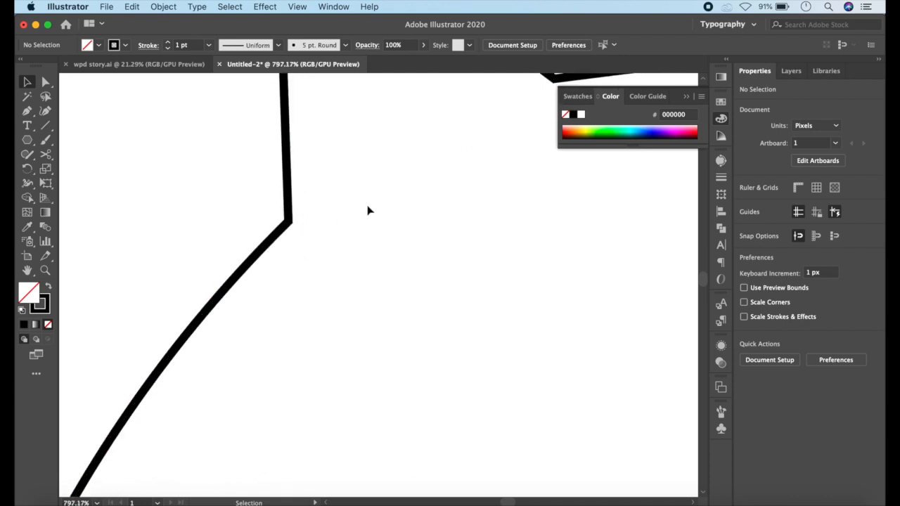
{"action": "scroll", "coordinate": [368, 209], "scroll_direction": "down", "scroll_amount": 3}
{"action": "scroll", "coordinate": [367, 209], "scroll_direction": "down", "scroll_amount": 12}
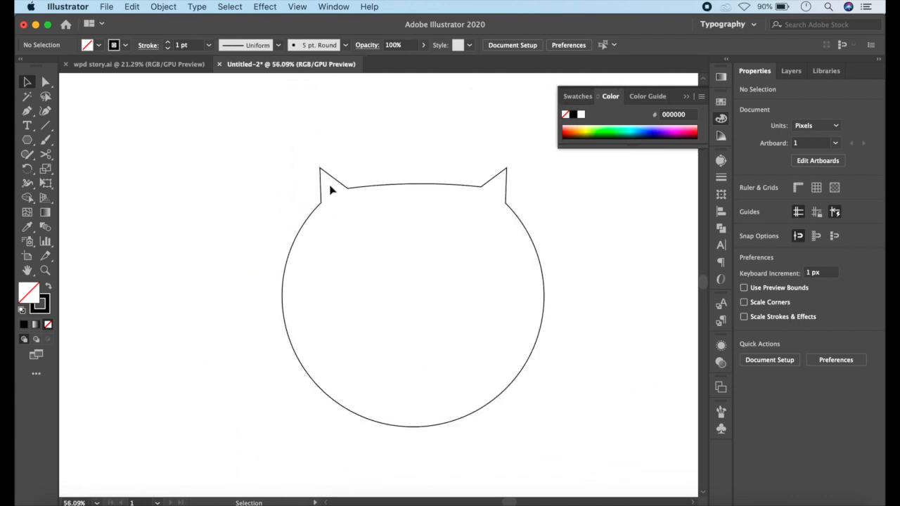
{"action": "scroll", "coordinate": [330, 190], "scroll_direction": "up", "scroll_amount": 10}
{"action": "scroll", "coordinate": [330, 190], "scroll_direction": "up", "scroll_amount": 3}
{"action": "scroll", "coordinate": [330, 190], "scroll_direction": "down", "scroll_amount": 10}
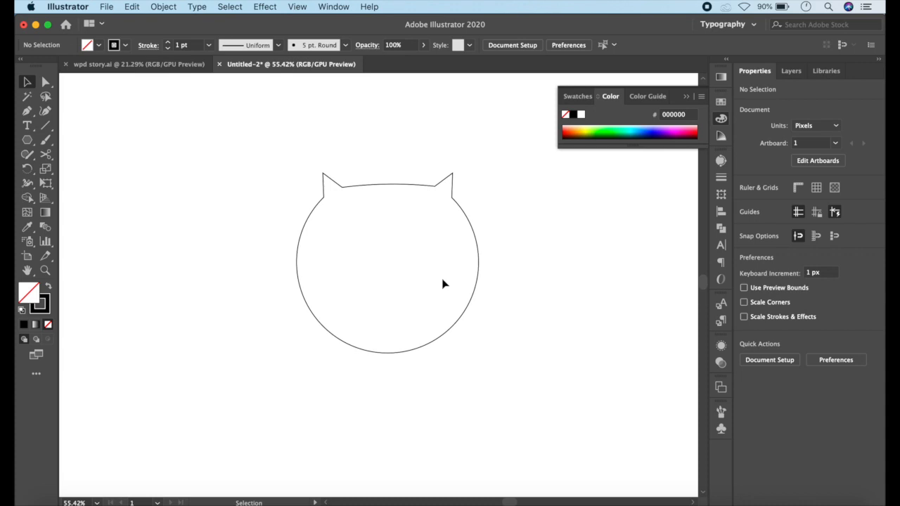
{"action": "scroll", "coordinate": [362, 283], "scroll_direction": "down", "scroll_amount": 2}
Create a three-sided polygon beside the head and scale it up to about 572 × 495 px for the body
{"action": "left_click", "coordinate": [28, 140]}
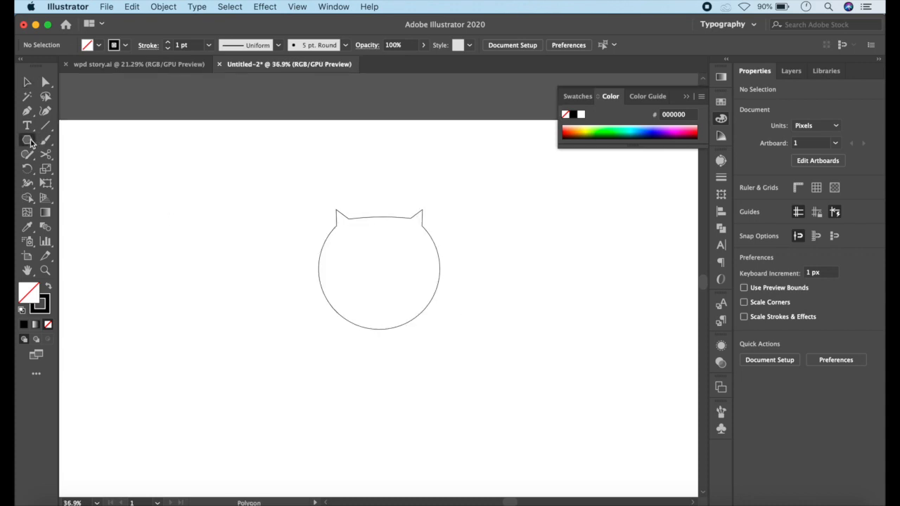
{"action": "left_click", "coordinate": [29, 141]}
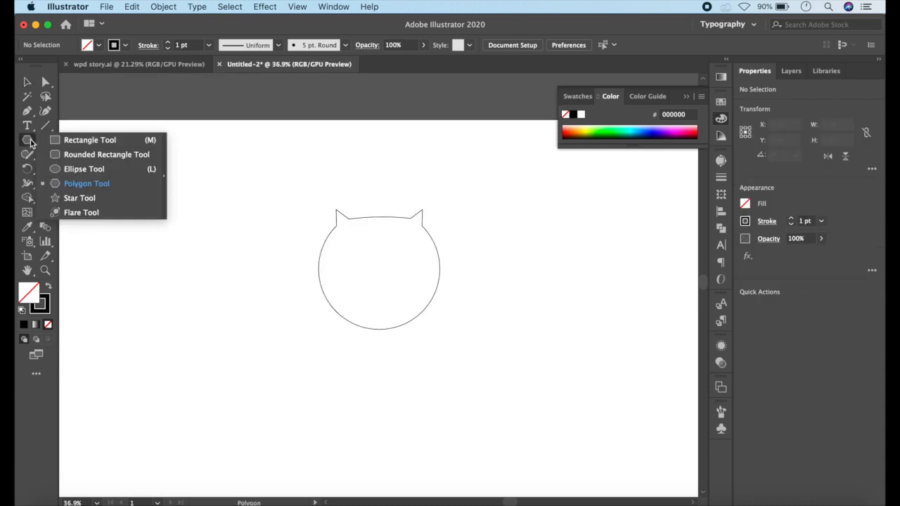
{"action": "left_click", "coordinate": [207, 225]}
{"action": "left_click", "coordinate": [477, 286]}
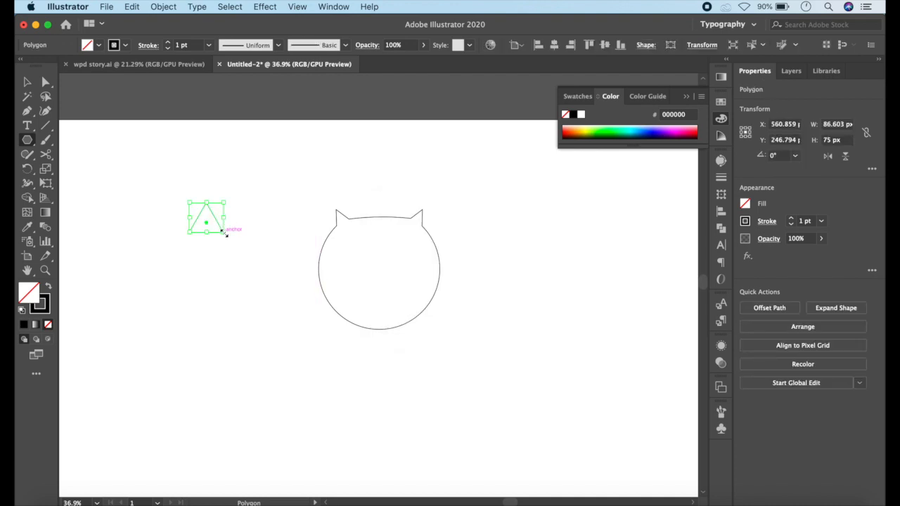
{"action": "left_click_drag", "start_coordinate": [224, 233], "coordinate": [415, 432]}
Centre the large triangle under the head, overlapping its lower part, flipped vertically and narrowed to about 471 px wide
{"action": "key", "text": "super+0"}
{"action": "left_click_drag", "start_coordinate": [387, 333], "coordinate": [459, 424]}
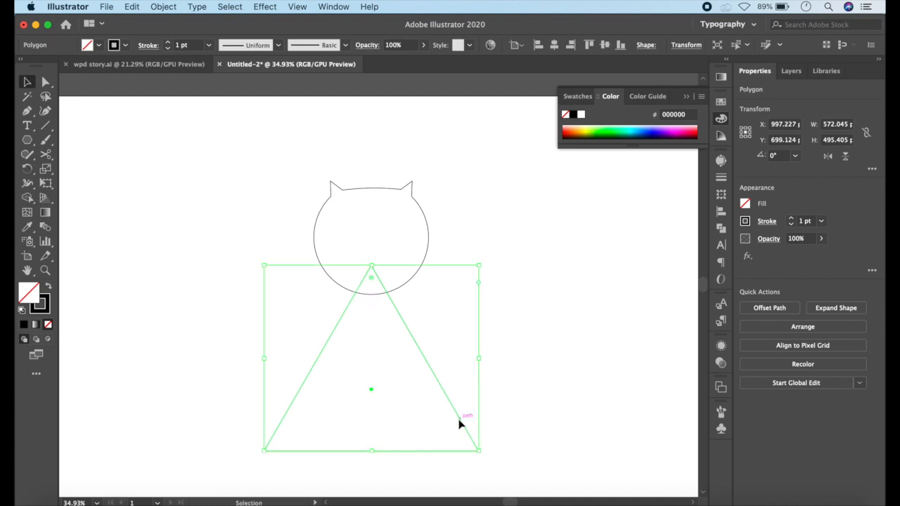
{"action": "left_click", "coordinate": [846, 158]}
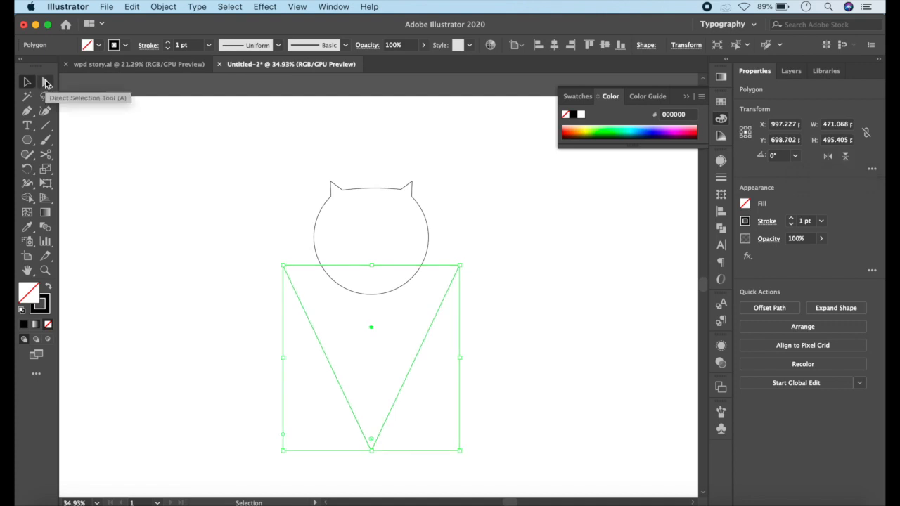
Round all three corners of the body triangle to a radius of about 81.31 px
{"action": "left_click", "coordinate": [46, 84]}
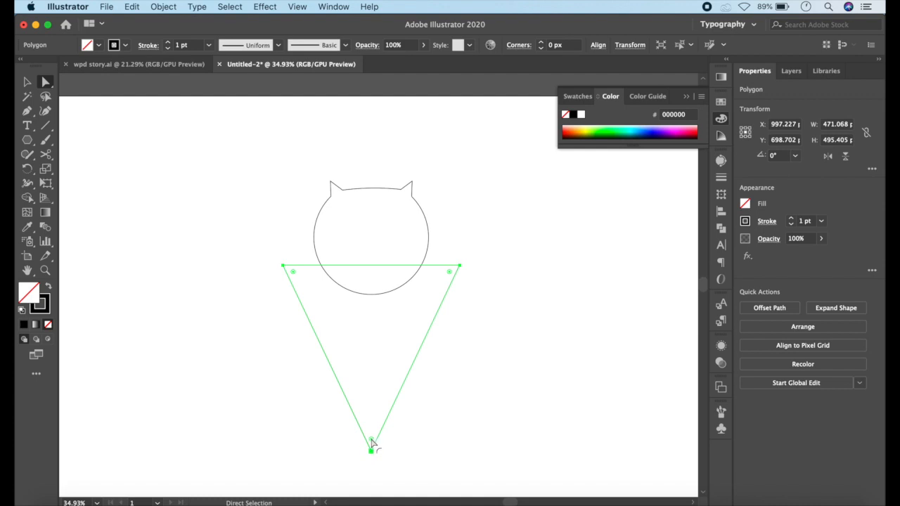
{"action": "left_click_drag", "start_coordinate": [372, 442], "coordinate": [383, 382]}
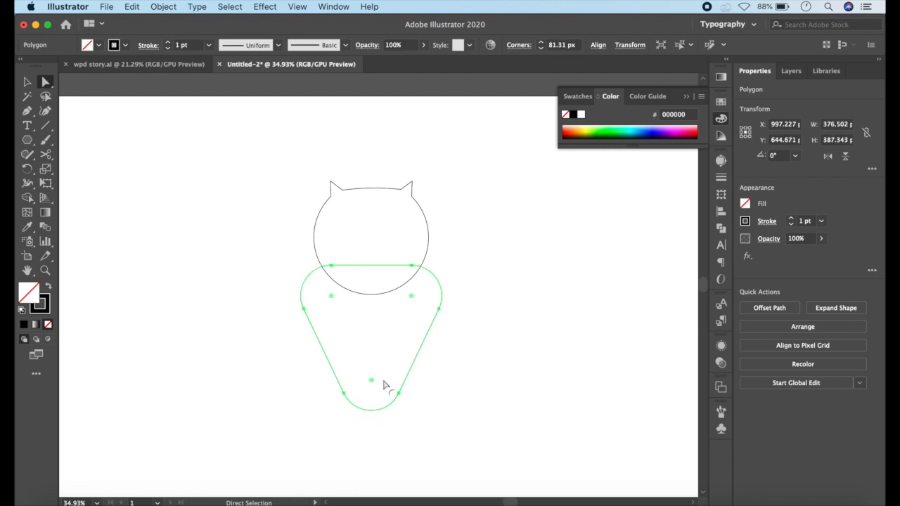
{"action": "left_click", "coordinate": [491, 441]}
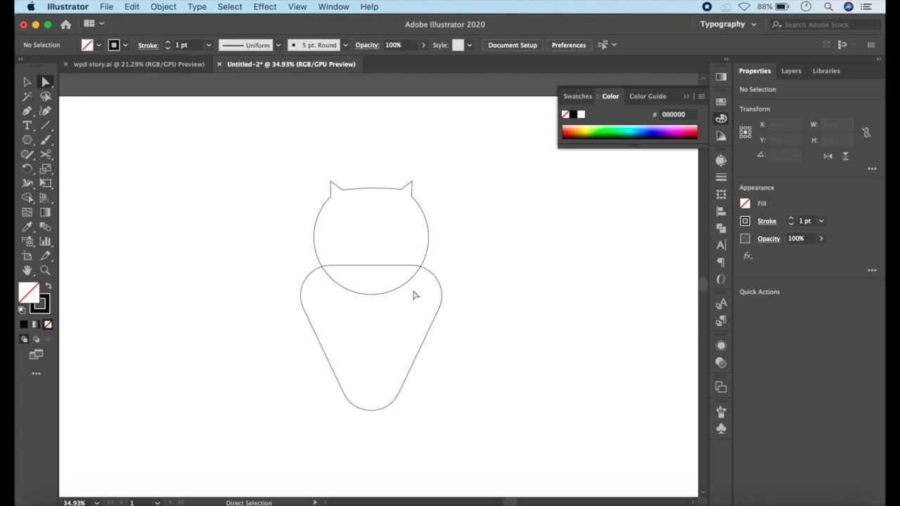
Merge the head and the rounded body into one owl silhouette with the Shape Builder tool
{"action": "left_click_drag", "start_coordinate": [227, 132], "coordinate": [457, 442]}
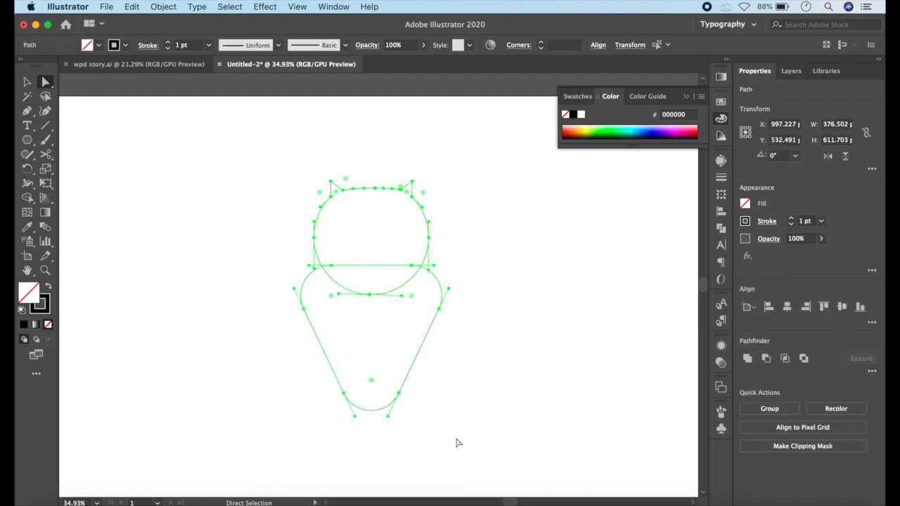
{"action": "key", "text": "shift+m"}
{"action": "left_click_drag", "start_coordinate": [370, 331], "coordinate": [372, 236]}
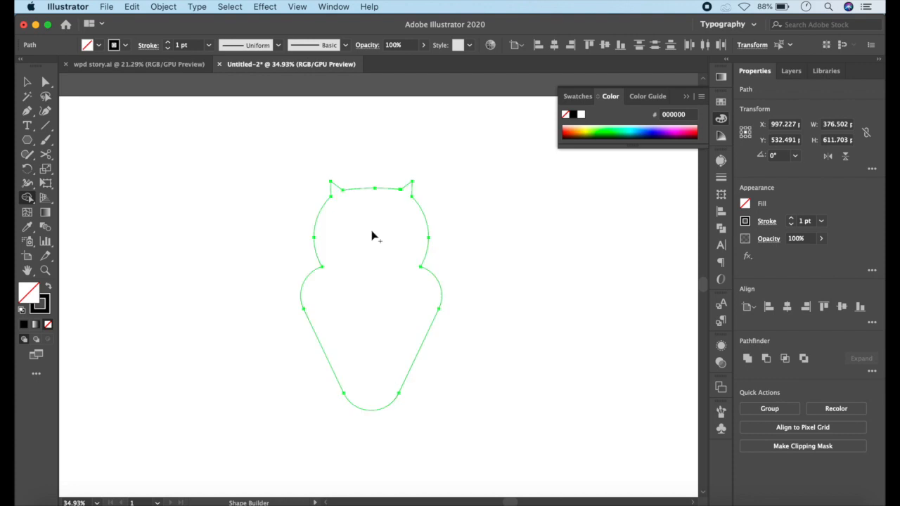
{"action": "key", "text": "v"}
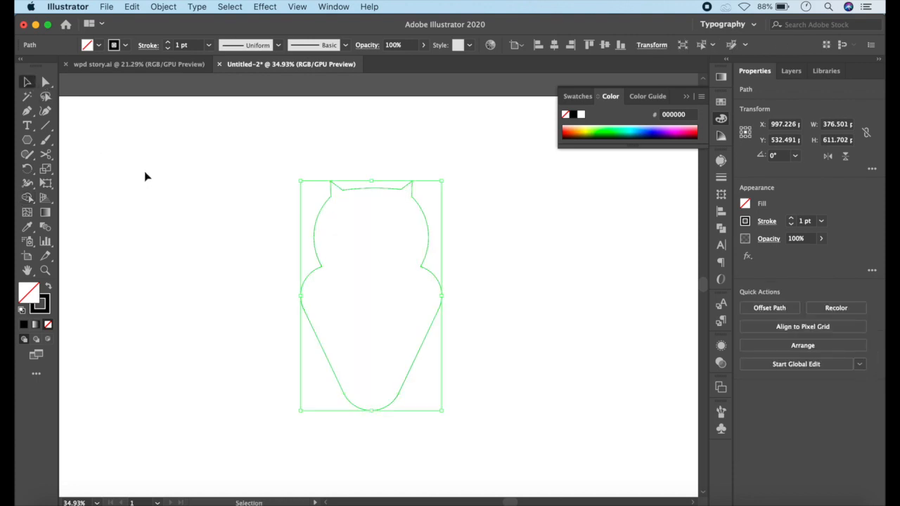
{"action": "left_click", "coordinate": [163, 205]}
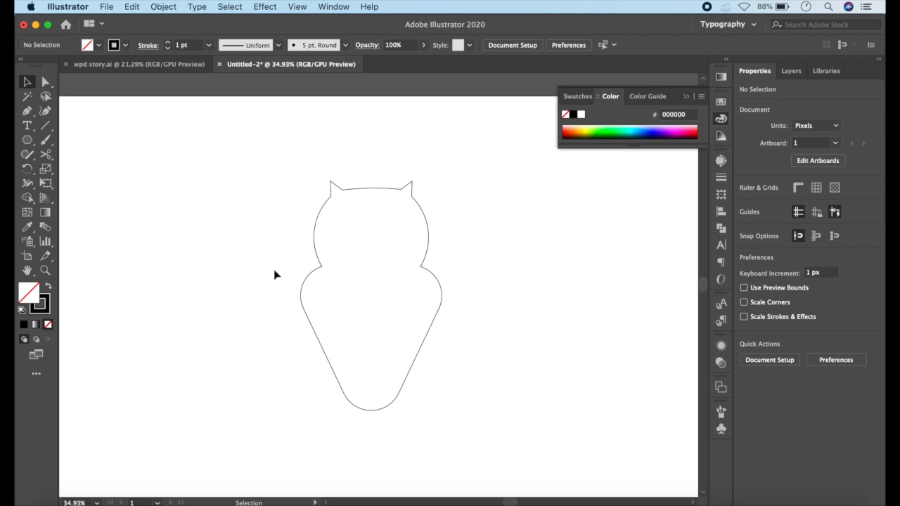
Draw a circle about 108 px in diameter on the left of the face and place a copy overlapping its right edge
{"action": "scroll", "coordinate": [275, 275], "scroll_direction": "right", "scroll_amount": 3}
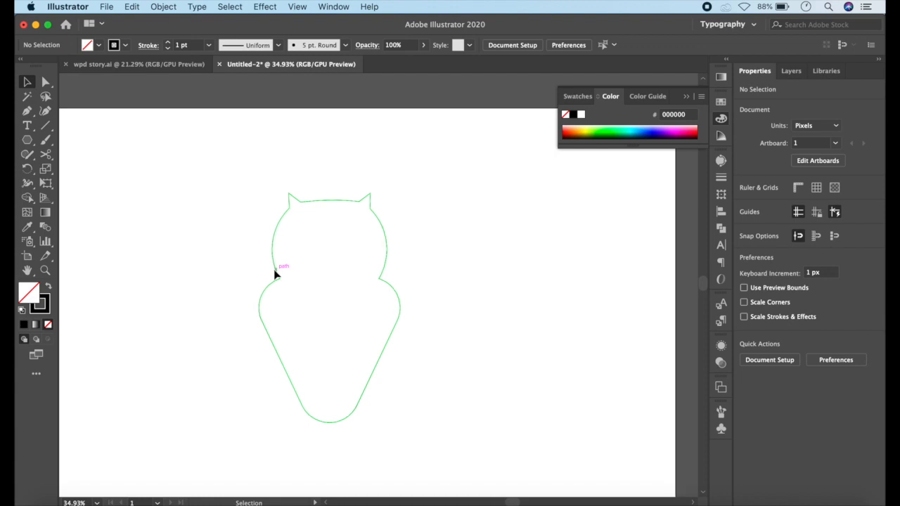
{"action": "left_click", "coordinate": [29, 142]}
{"action": "left_click_drag", "start_coordinate": [30, 144], "coordinate": [92, 167]}
{"action": "mouse_move", "coordinate": [301, 223]}
{"action": "left_mouse_down"}
{"action": "mouse_move", "coordinate": [343, 264]}
{"action": "mouse_move", "coordinate": [366, 243]}
{"action": "mouse_move", "coordinate": [356, 242]}
{"action": "left_mouse_up"}
{"action": "key", "text": "super+v"}
{"action": "left_click", "coordinate": [25, 80]}
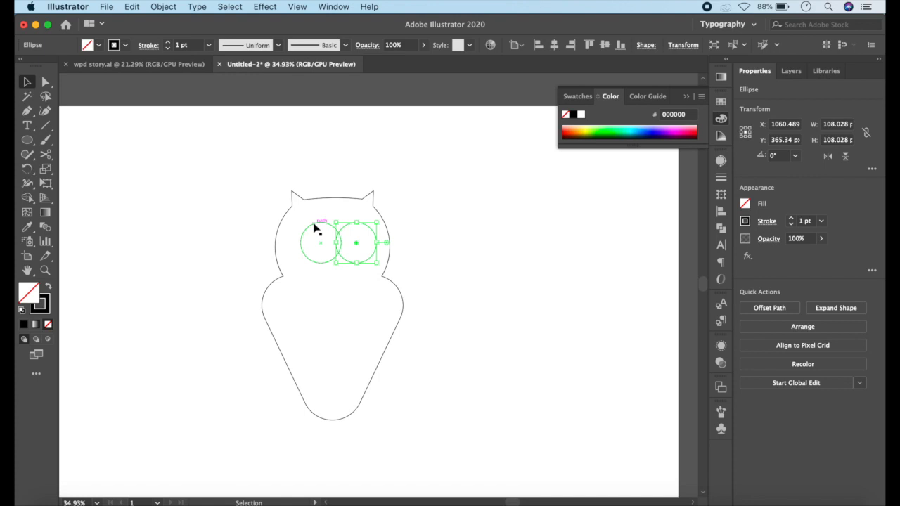
Merge the two overlapping eye circles into one shape with the Shape Builder tool and centre it on the head
{"action": "left_click", "coordinate": [315, 227], "text": "shift"}
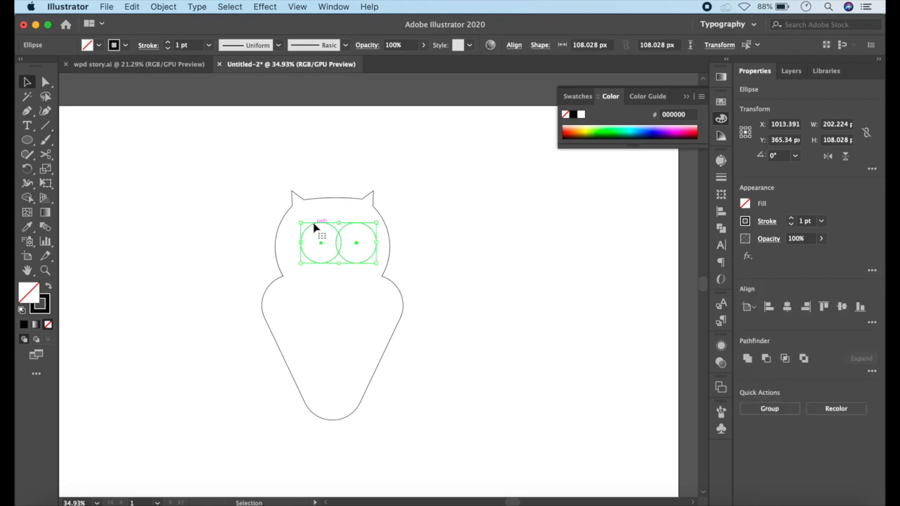
{"action": "key", "text": "shift+m"}
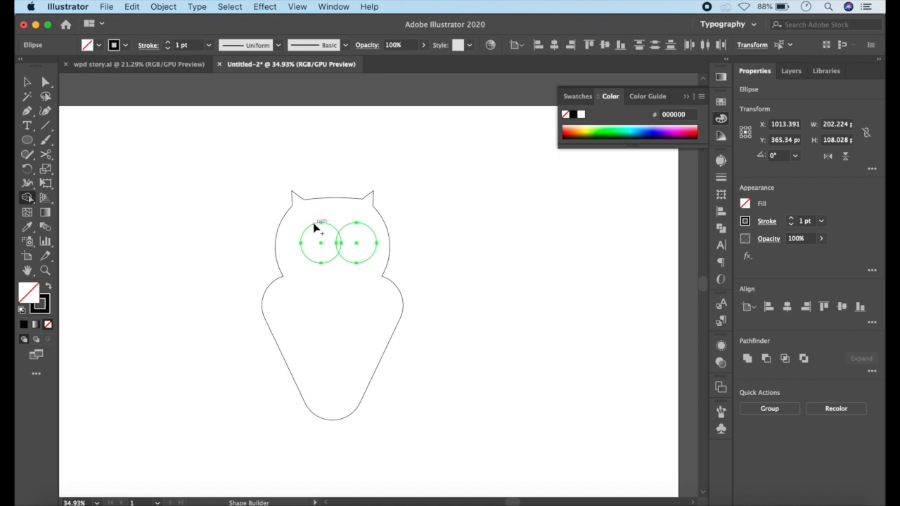
{"action": "left_click_drag", "start_coordinate": [310, 243], "coordinate": [366, 244]}
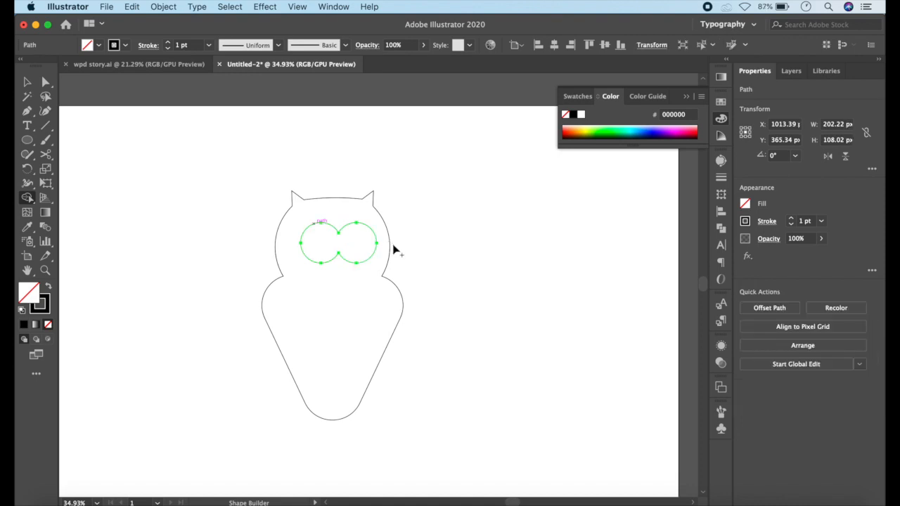
{"action": "left_click", "coordinate": [27, 81]}
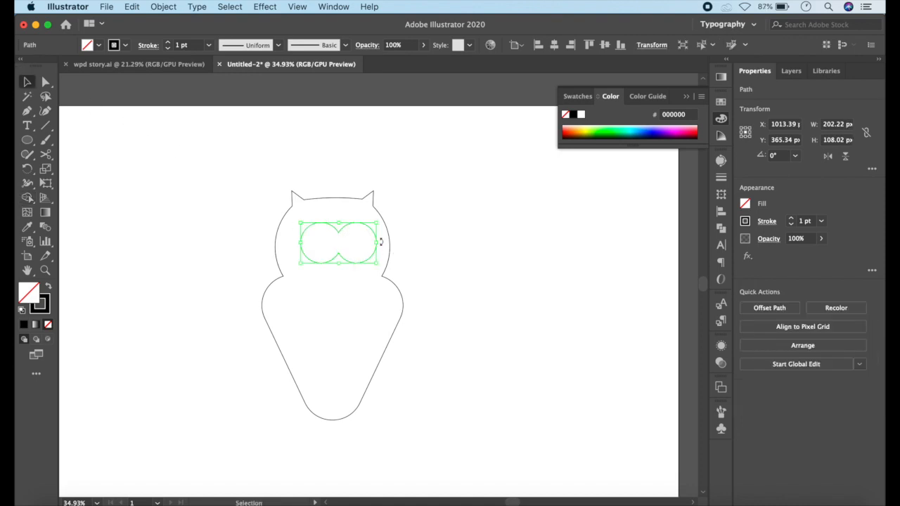
{"action": "left_click_drag", "start_coordinate": [340, 234], "coordinate": [335, 228]}
{"action": "left_click", "coordinate": [459, 239]}
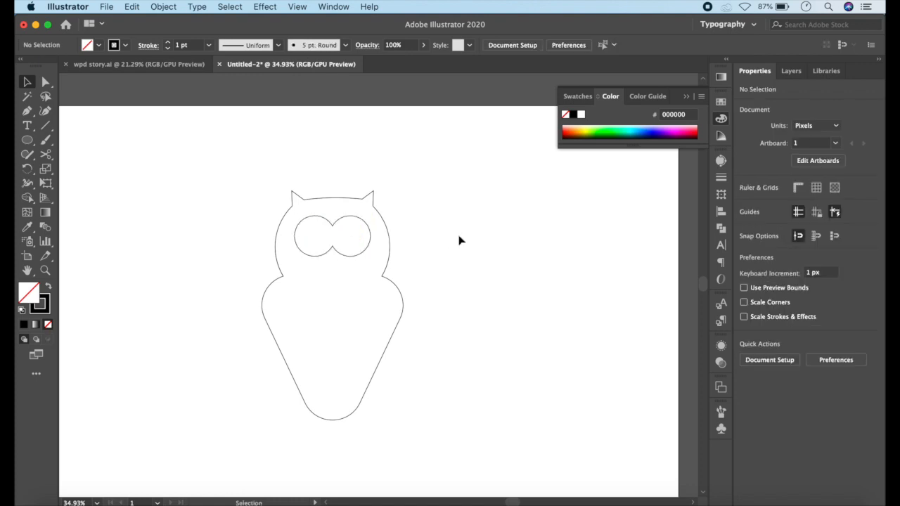
Draw a slightly tilted ellipse about 61 × 77 px inside the left eye circle and place a copy outside the body
{"action": "scroll", "coordinate": [372, 238], "scroll_direction": "left", "scroll_amount": 5}
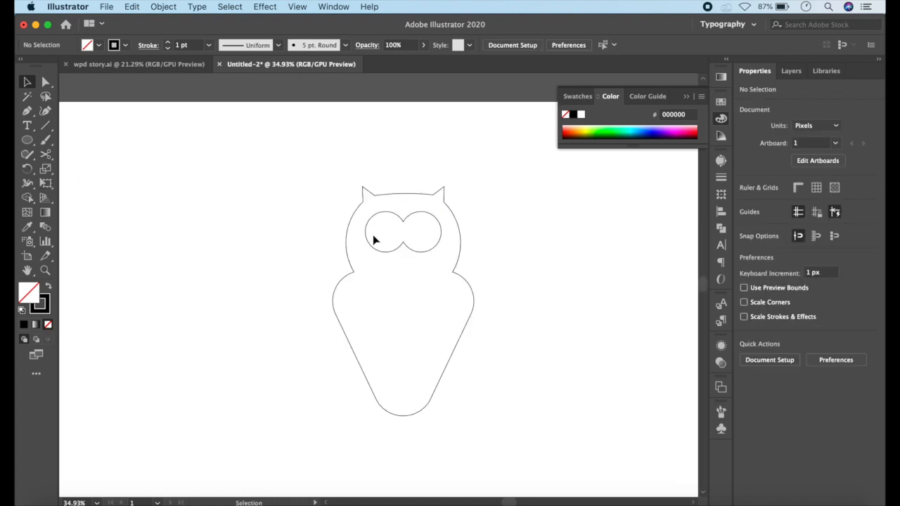
{"action": "left_click", "coordinate": [27, 140]}
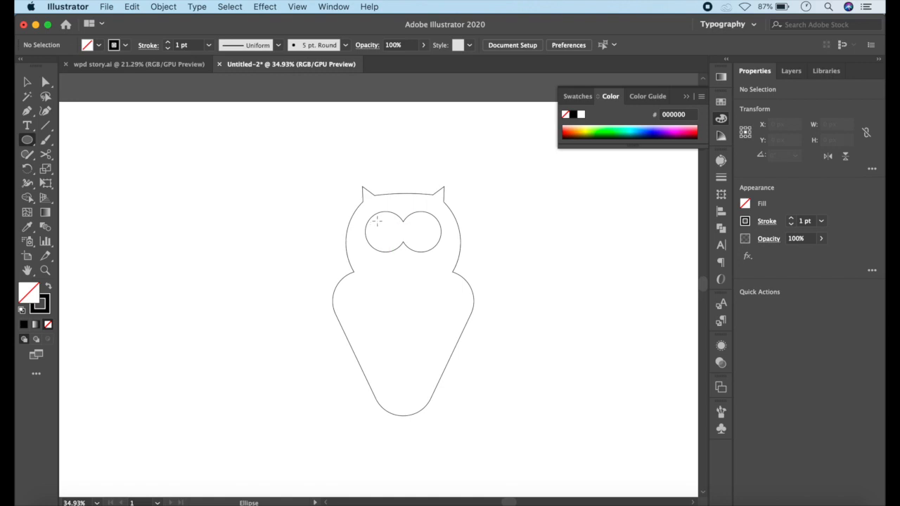
{"action": "scroll", "coordinate": [376, 222], "scroll_direction": "left", "scroll_amount": 5}
{"action": "left_click_drag", "start_coordinate": [433, 199], "coordinate": [379, 285]}
{"action": "key", "text": "v"}
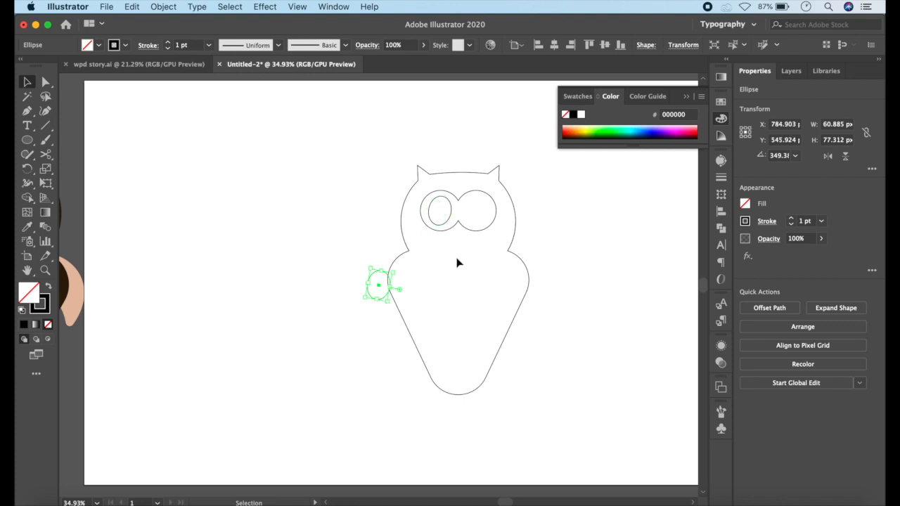
Mirror the copied ellipse horizontally and place it inside the right eye circle
{"action": "left_click", "coordinate": [832, 159]}
{"action": "left_click_drag", "start_coordinate": [380, 288], "coordinate": [476, 215]}
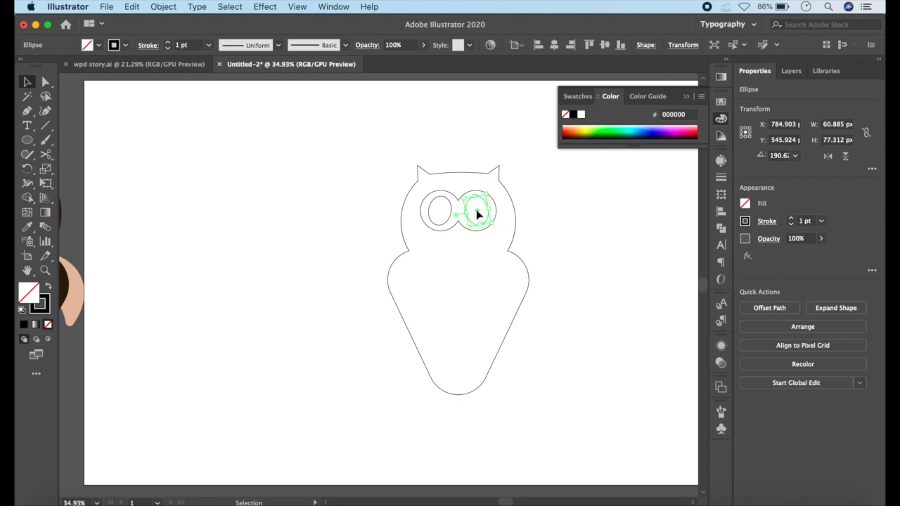
{"action": "left_click", "coordinate": [551, 217]}
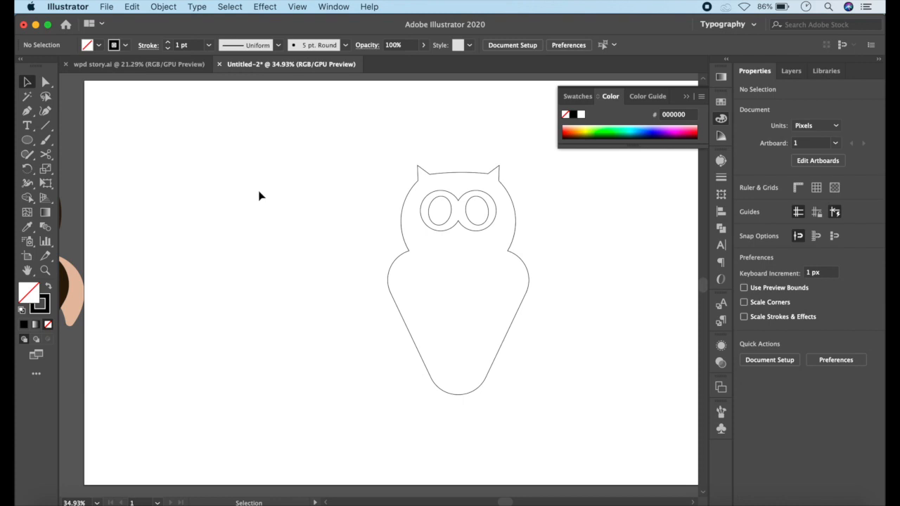
Draw a pupil ellipse about 34 × 53 px inside the left eye, tilted toward the beak side, with a black fill and no stroke
{"action": "left_click", "coordinate": [26, 141]}
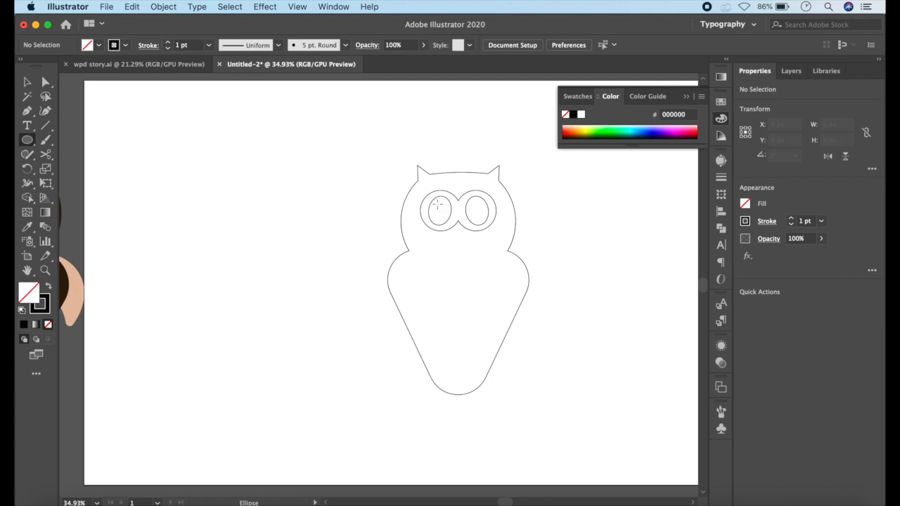
{"action": "left_click_drag", "start_coordinate": [437, 204], "coordinate": [447, 217]}
{"action": "mouse_move", "coordinate": [444, 223]}
{"action": "left_mouse_down"}
{"action": "mouse_move", "coordinate": [461, 221]}
{"action": "mouse_move", "coordinate": [455, 227]}
{"action": "mouse_move", "coordinate": [436, 215]}
{"action": "left_mouse_up"}
{"action": "key", "text": "v"}
{"action": "scroll", "coordinate": [450, 208], "scroll_direction": "up", "scroll_amount": 5}
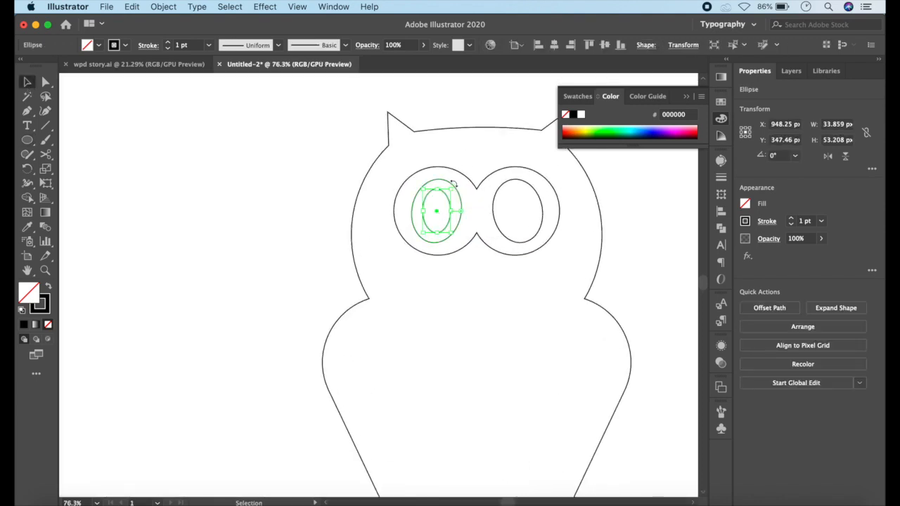
{"action": "left_click_drag", "start_coordinate": [456, 186], "coordinate": [464, 202]}
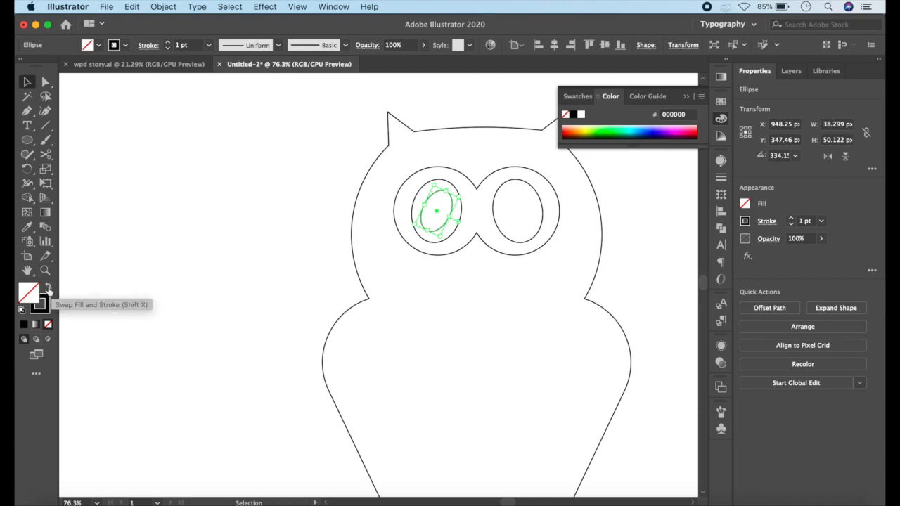
{"action": "left_click", "coordinate": [50, 288]}
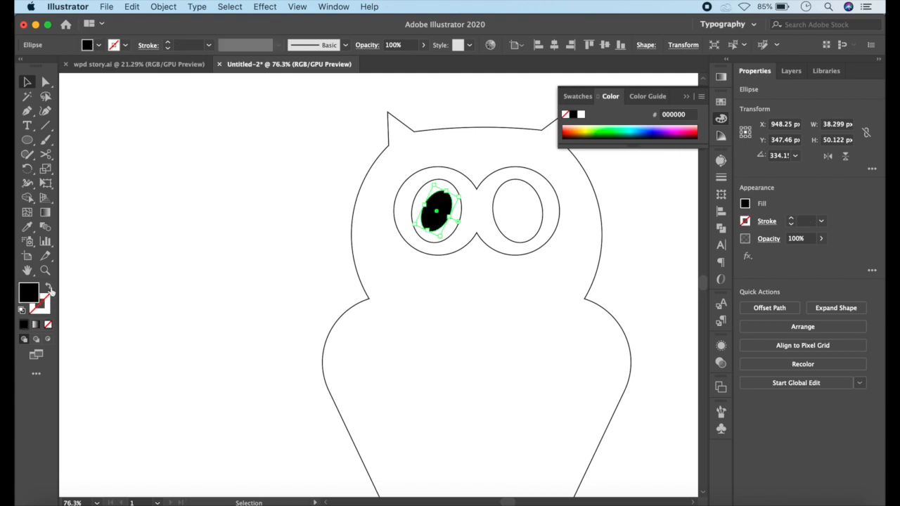
Draw a circle about 32 px in diameter, fill it white and place it as a highlight on the left pupil's upper right
{"action": "key", "text": "l"}
{"action": "left_click_drag", "start_coordinate": [295, 192], "coordinate": [320, 217]}
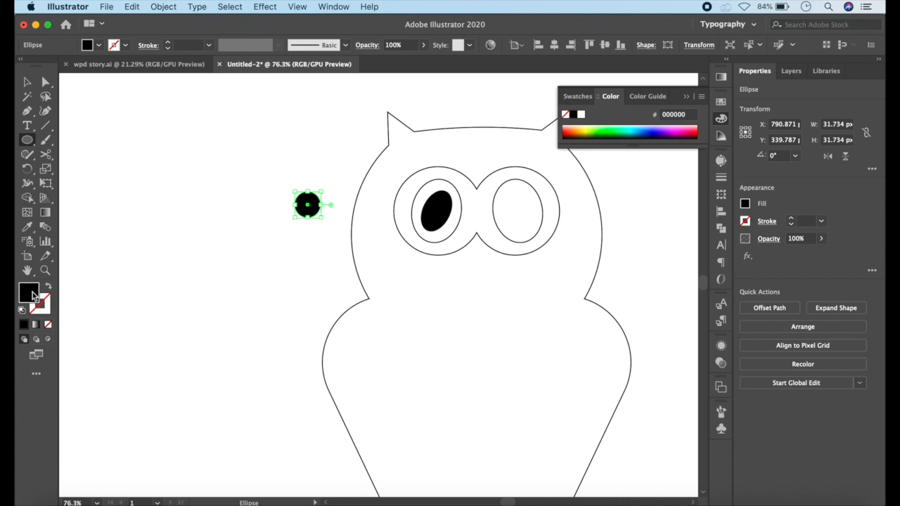
{"action": "double_click", "coordinate": [33, 295]}
{"action": "left_click", "coordinate": [510, 152]}
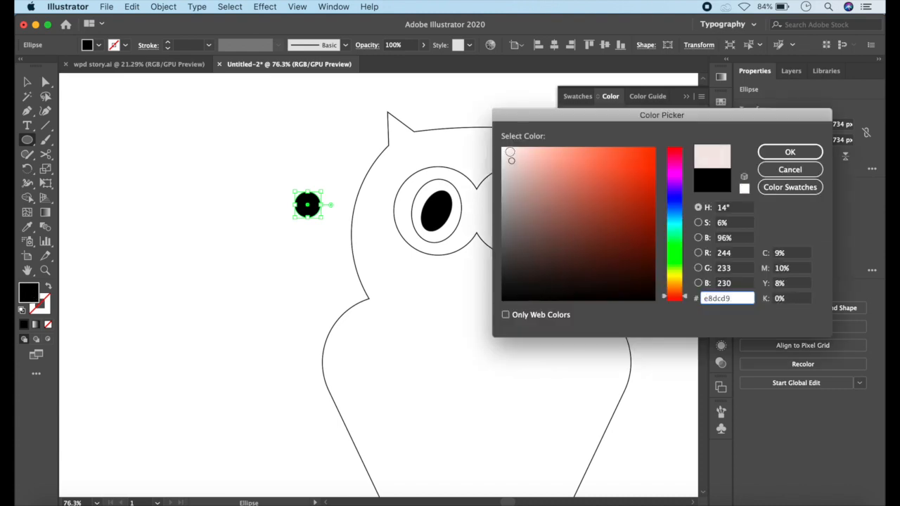
{"action": "mouse_move", "coordinate": [511, 160]}
{"action": "left_mouse_down"}
{"action": "mouse_move", "coordinate": [495, 149]}
{"action": "mouse_move", "coordinate": [456, 151]}
{"action": "mouse_move", "coordinate": [473, 182]}
{"action": "mouse_move", "coordinate": [465, 190]}
{"action": "left_mouse_up"}
{"action": "left_click", "coordinate": [790, 151]}
Add a white ellipse about 2.7 × 7.3 px at the left pupil's lower-left edge and rotate it 30°
{"action": "scroll", "coordinate": [450, 193], "scroll_direction": "up", "scroll_amount": 5}
{"action": "scroll", "coordinate": [393, 232], "scroll_direction": "up", "scroll_amount": 3}
{"action": "left_click_drag", "start_coordinate": [399, 219], "coordinate": [411, 251]}
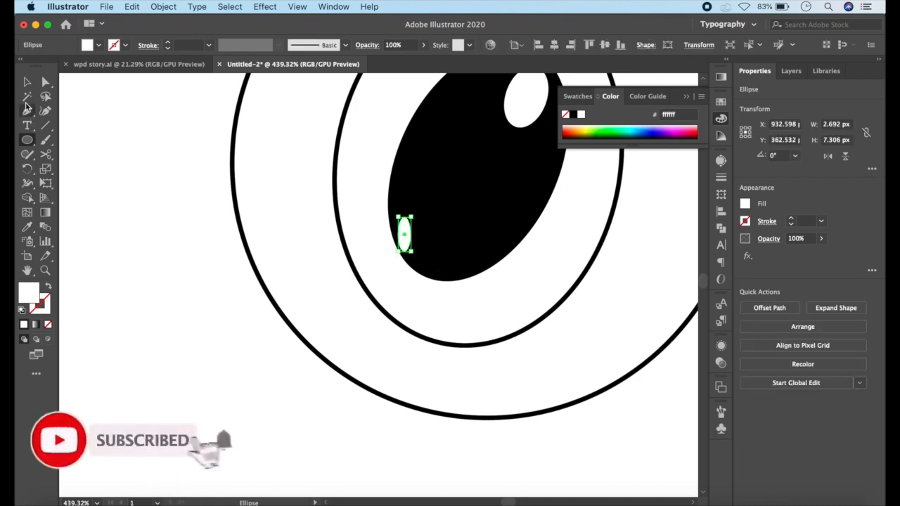
{"action": "key", "text": "v"}
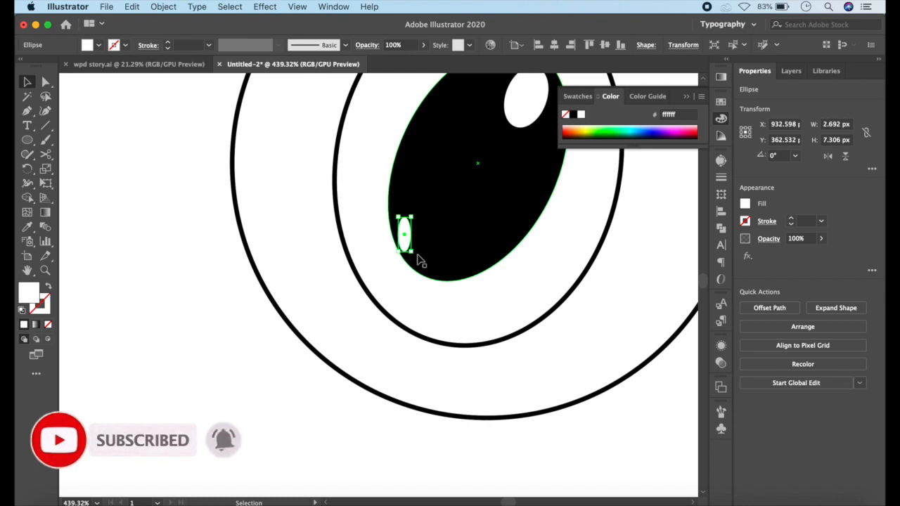
{"action": "scroll", "coordinate": [414, 257], "scroll_direction": "up", "scroll_amount": 3}
{"action": "left_click_drag", "start_coordinate": [412, 250], "coordinate": [438, 249]}
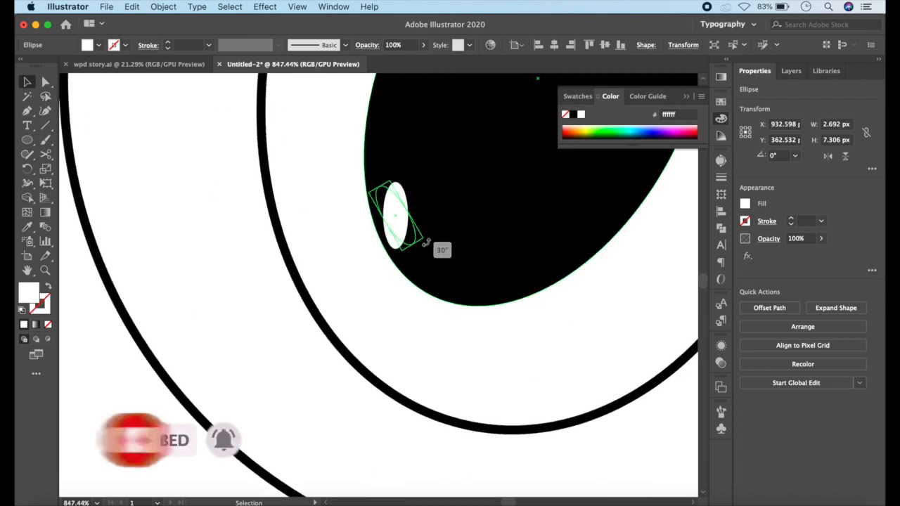
Add a smaller white ellipse about 1.3 × 3.1 px just below the previous highlight and rotate it 30°
{"action": "mouse_move", "coordinate": [400, 226]}
{"action": "left_mouse_down"}
{"action": "mouse_move", "coordinate": [420, 237]}
{"action": "mouse_move", "coordinate": [431, 279]}
{"action": "left_mouse_up"}
{"action": "key", "text": "l"}
{"action": "left_click", "coordinate": [26, 82]}
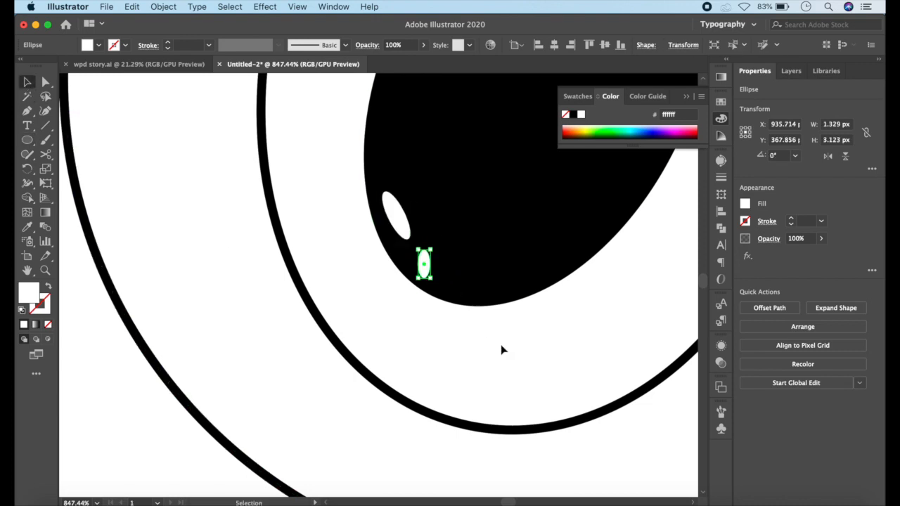
{"action": "scroll", "coordinate": [441, 294], "scroll_direction": "up", "scroll_amount": 1}
{"action": "scroll", "coordinate": [441, 294], "scroll_direction": "up", "scroll_amount": 5}
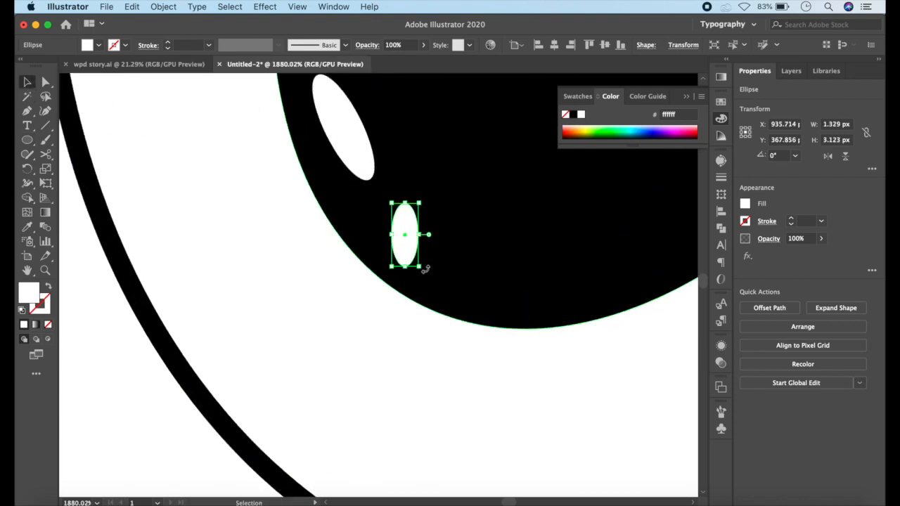
{"action": "left_click_drag", "start_coordinate": [421, 267], "coordinate": [436, 257]}
{"action": "scroll", "coordinate": [435, 257], "scroll_direction": "down", "scroll_amount": 15}
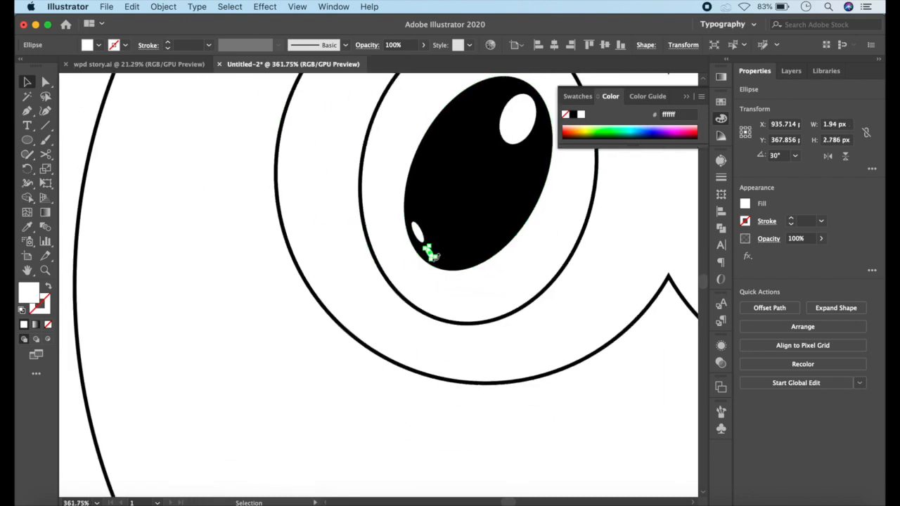
Group the left pupil with its three white highlights
{"action": "scroll", "coordinate": [432, 261], "scroll_direction": "up", "scroll_amount": 5}
{"action": "left_click", "coordinate": [441, 190]}
{"action": "left_click", "coordinate": [441, 190], "text": "shift"}
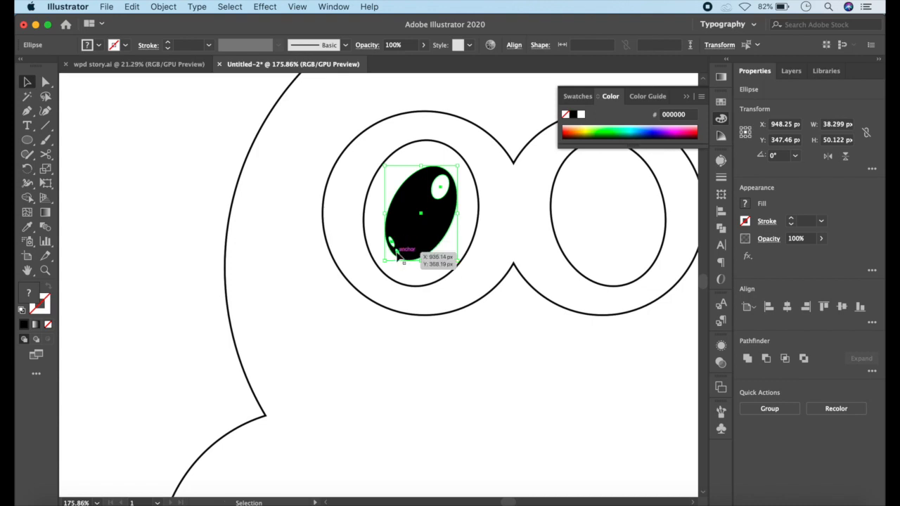
{"action": "key", "text": "super+g"}
Duplicate the pupil group, mirror the copy horizontally and place it inside the right eye
{"action": "left_click_drag", "start_coordinate": [398, 253], "coordinate": [355, 323]}
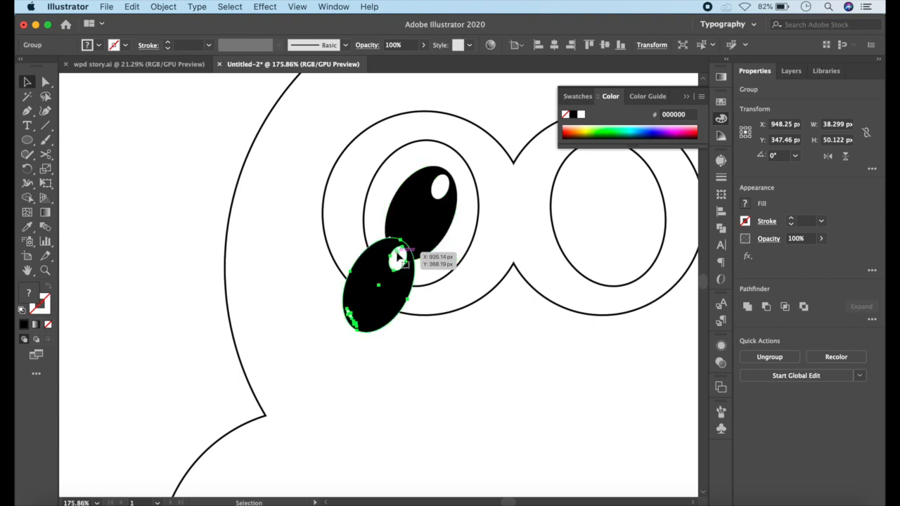
{"action": "left_click", "coordinate": [828, 157]}
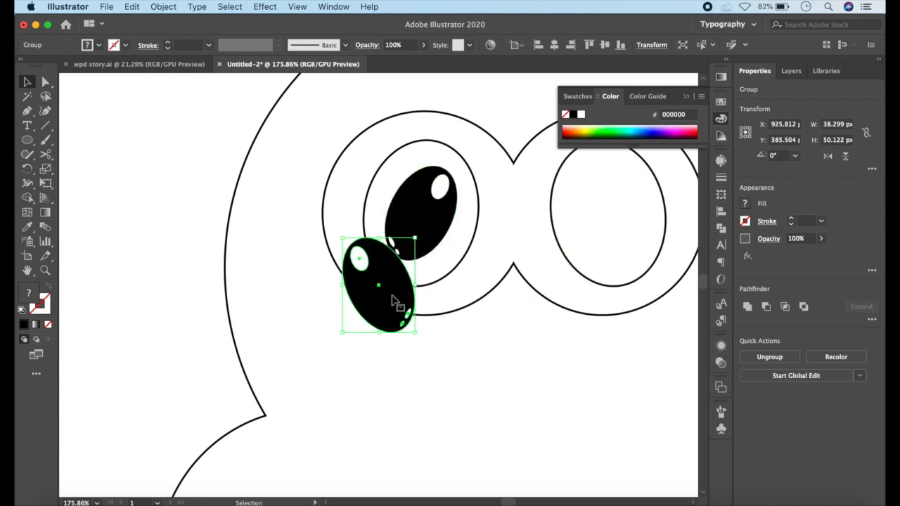
{"action": "left_click_drag", "start_coordinate": [379, 288], "coordinate": [611, 218]}
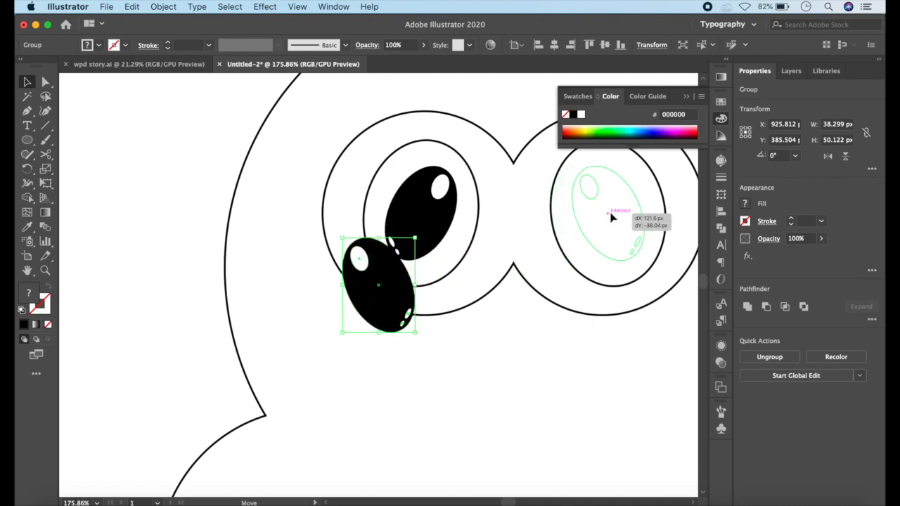
{"action": "left_click_drag", "start_coordinate": [610, 213], "coordinate": [610, 213]}
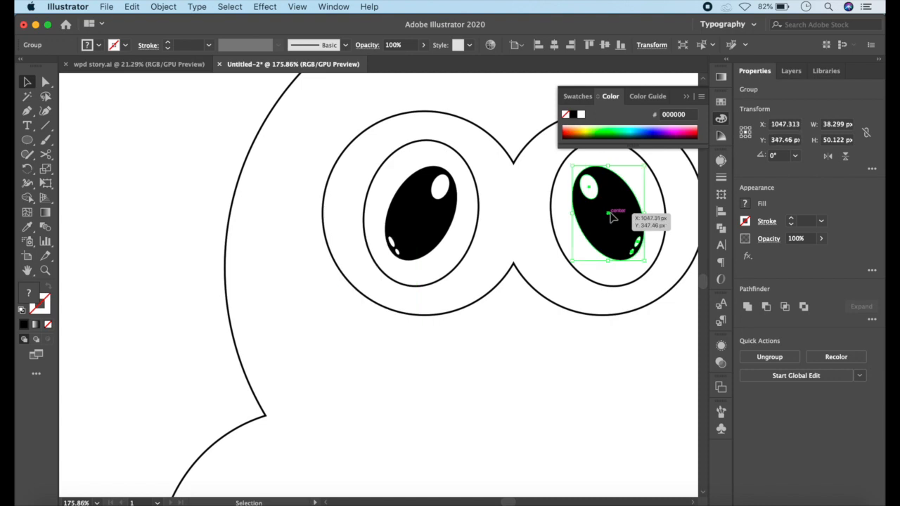
{"action": "scroll", "coordinate": [611, 214], "scroll_direction": "down", "scroll_amount": 10}
{"action": "scroll", "coordinate": [598, 243], "scroll_direction": "right", "scroll_amount": 5}
{"action": "left_click", "coordinate": [595, 246]}
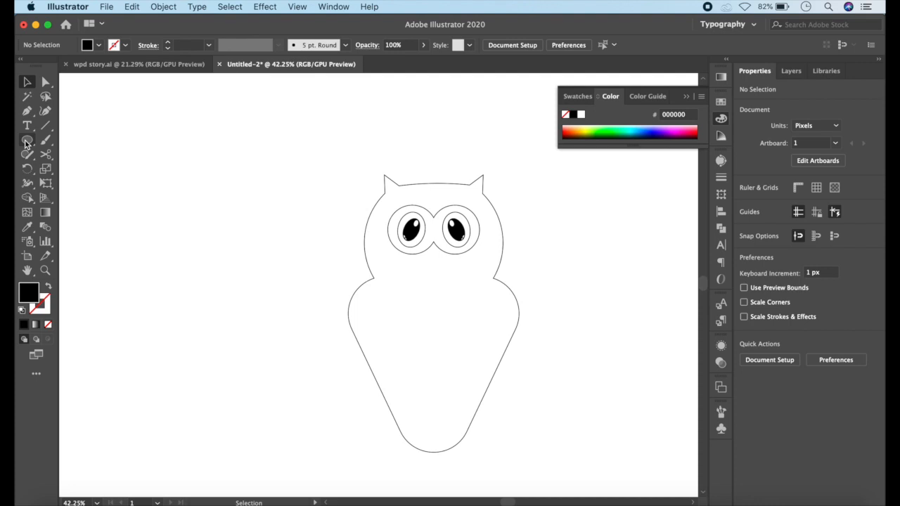
Create a three-sided polygon with a 50 px radius beside the owl's head
{"action": "left_click", "coordinate": [26, 144]}
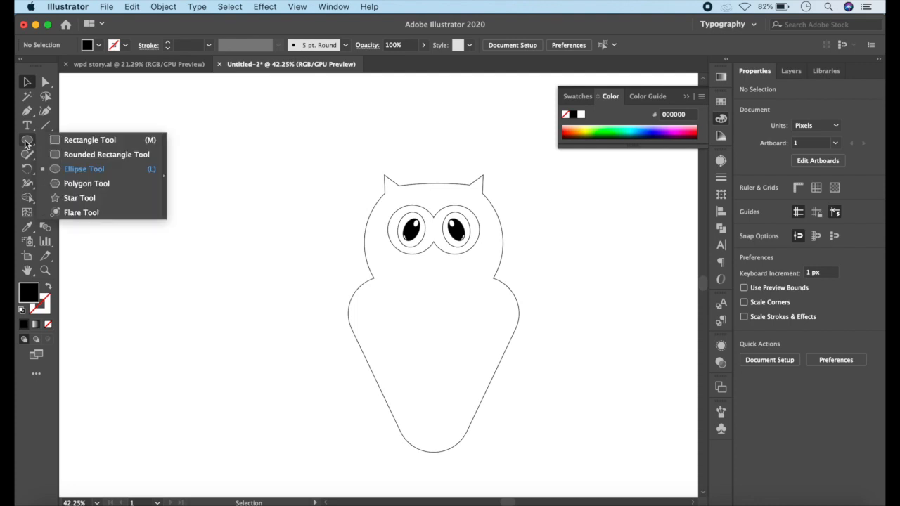
{"action": "left_click", "coordinate": [86, 183]}
{"action": "left_click", "coordinate": [263, 179]}
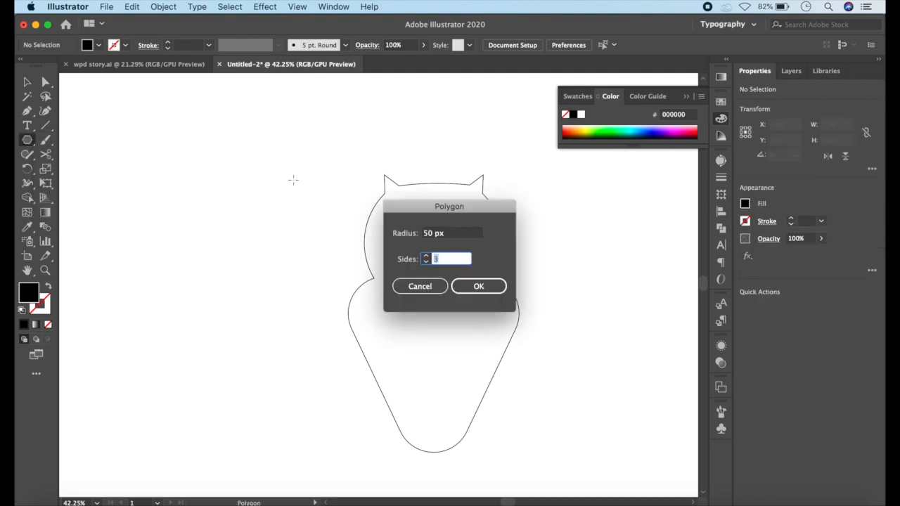
{"action": "left_click", "coordinate": [476, 287]}
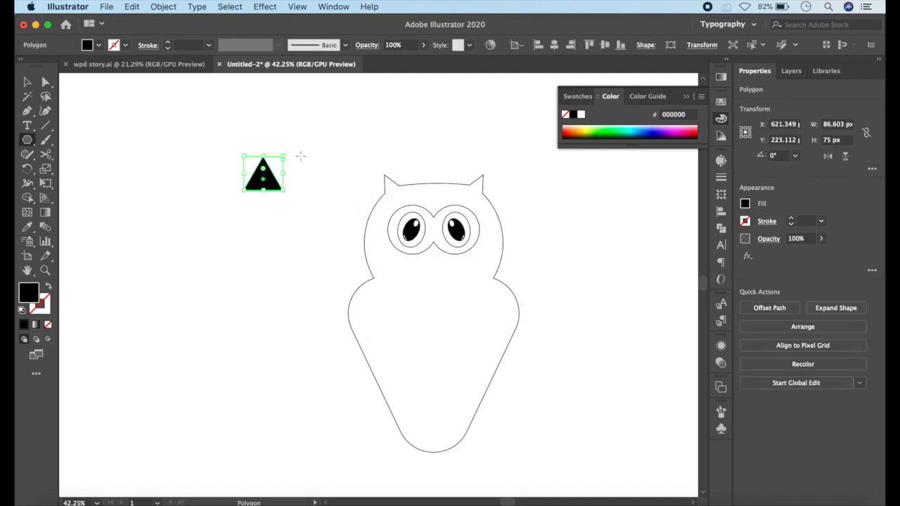
Flip the triangle to point downward and place it as a shortened beak about 27 px wide between the eyes
{"action": "left_click", "coordinate": [845, 155]}
{"action": "left_click_drag", "start_coordinate": [283, 190], "coordinate": [433, 246]}
{"action": "scroll", "coordinate": [433, 244], "scroll_direction": "up", "scroll_amount": 5}
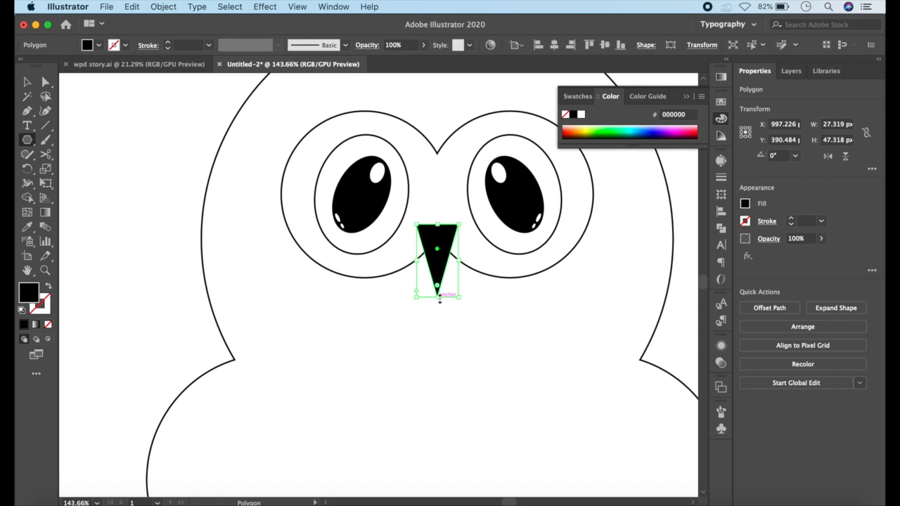
{"action": "left_click_drag", "start_coordinate": [438, 296], "coordinate": [438, 274]}
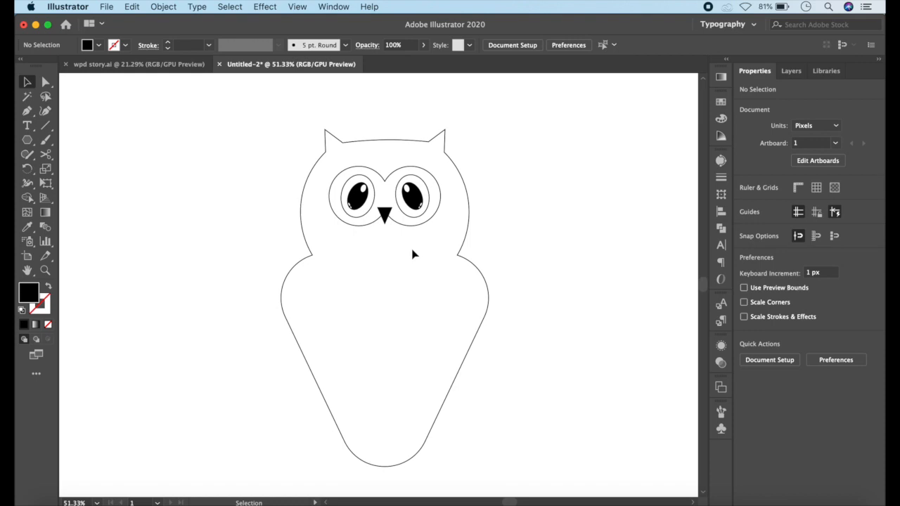
Create another triangle about 87 × 75 px beside the owl's body
{"action": "scroll", "coordinate": [412, 254], "scroll_direction": "down", "scroll_amount": 3}
{"action": "left_click", "coordinate": [27, 140]}
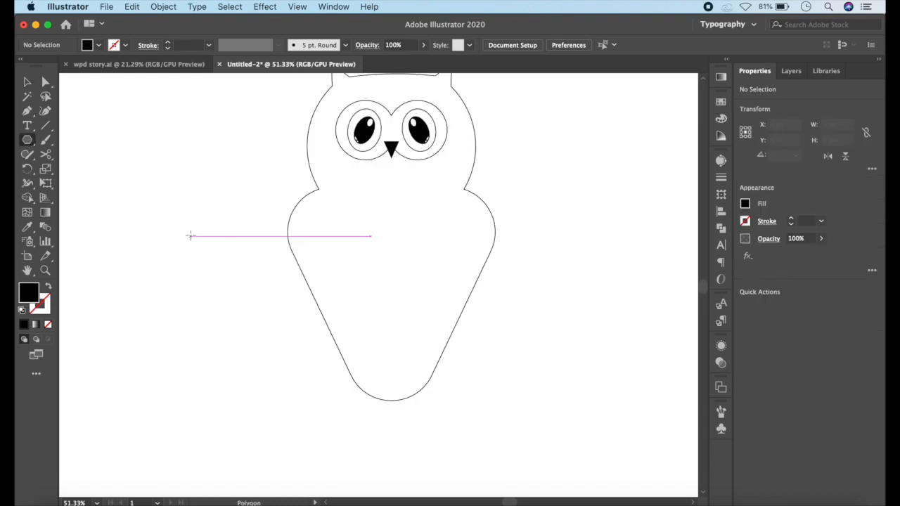
{"action": "left_click", "coordinate": [179, 243]}
{"action": "left_click", "coordinate": [491, 294]}
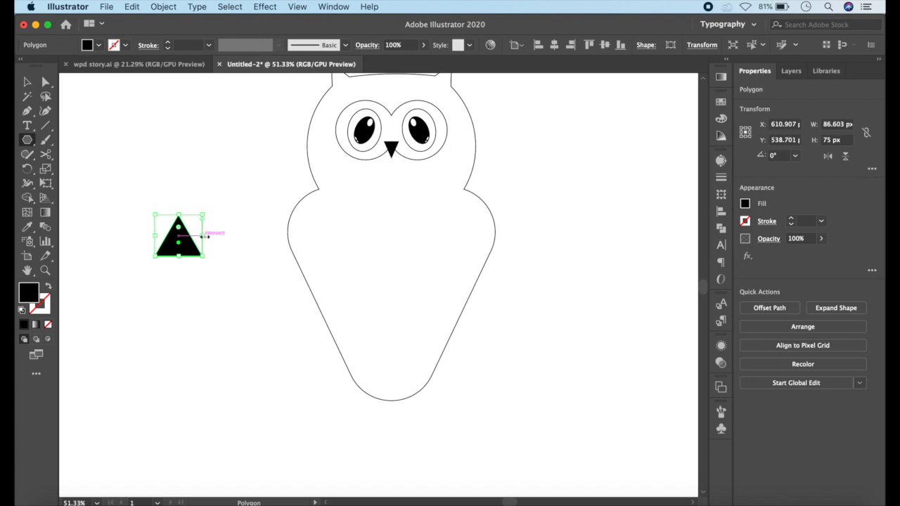
Shrink the new triangle to about 59 × 50 px and place it as a foot at the lower-left edge of the body
{"action": "left_click_drag", "start_coordinate": [203, 235], "coordinate": [376, 405]}
{"action": "left_click", "coordinate": [172, 255]}
{"action": "key", "text": "Escape"}
{"action": "key", "text": "v"}
{"action": "scroll", "coordinate": [376, 405], "scroll_direction": "up", "scroll_amount": 5}
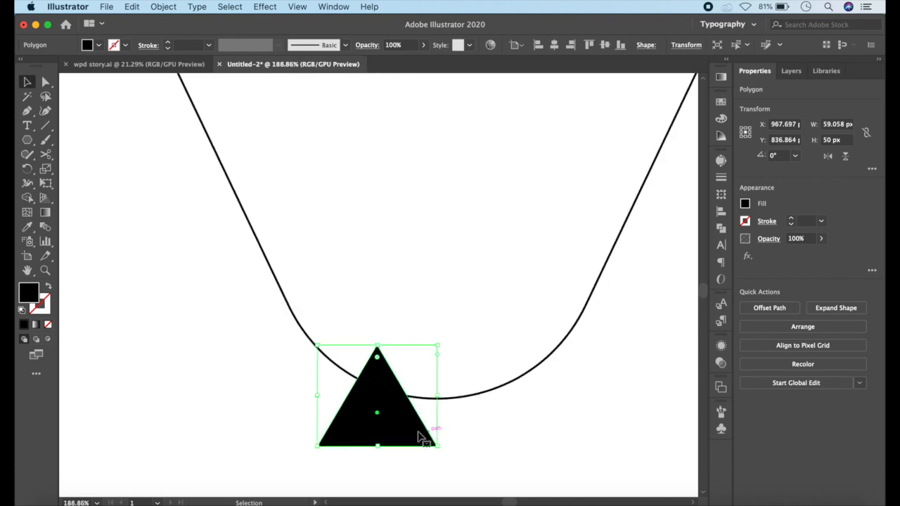
Round the corners of the foot triangle and reduce it to about 35 × 37 px
{"action": "scroll", "coordinate": [422, 422], "scroll_direction": "down", "scroll_amount": 8}
{"action": "left_click", "coordinate": [528, 402]}
{"action": "scroll", "coordinate": [436, 408], "scroll_direction": "up", "scroll_amount": 6}
{"action": "left_click", "coordinate": [356, 345]}
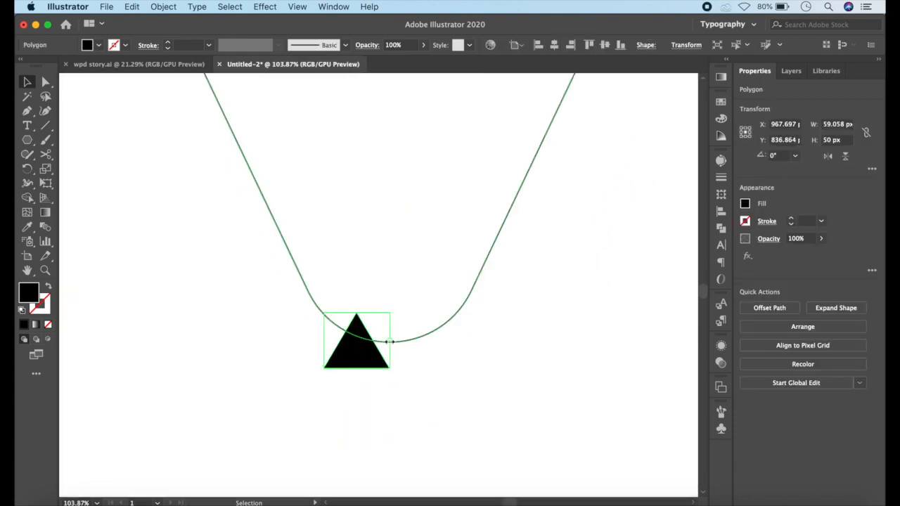
{"action": "key", "text": "a"}
{"action": "left_click_drag", "start_coordinate": [345, 358], "coordinate": [357, 350]}
{"action": "scroll", "coordinate": [358, 342], "scroll_direction": "down", "scroll_amount": 2}
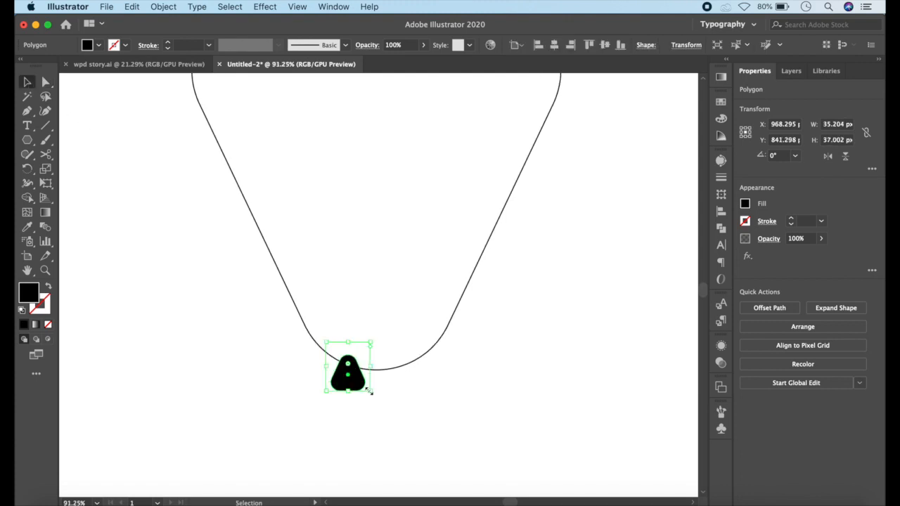
Enlarge the rounded foot to about 49 × 52 px and adjust its position under the body
{"action": "left_click_drag", "start_coordinate": [370, 392], "coordinate": [384, 412]}
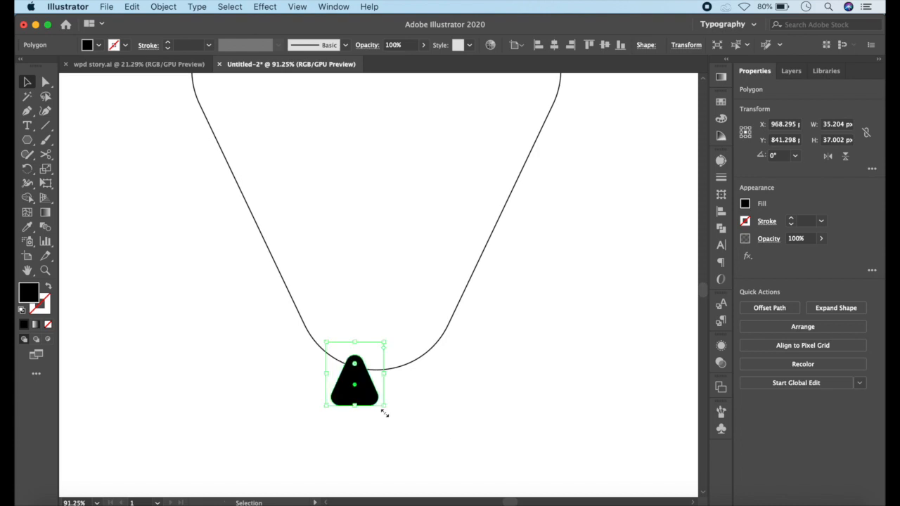
{"action": "scroll", "coordinate": [366, 383], "scroll_direction": "down", "scroll_amount": 3}
{"action": "left_click_drag", "start_coordinate": [358, 385], "coordinate": [354, 384]}
Duplicate the rounded foot and place the copy beside the first one under the owl's body
{"action": "key", "text": "super+c"}
{"action": "key", "text": "super+v"}
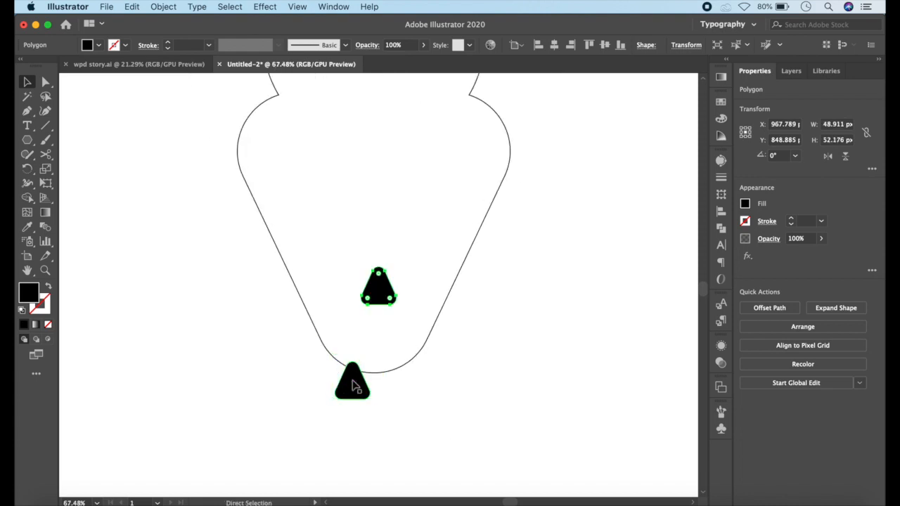
{"action": "left_click_drag", "start_coordinate": [377, 283], "coordinate": [392, 387]}
{"action": "left_click", "coordinate": [444, 400]}
{"action": "scroll", "coordinate": [444, 401], "scroll_direction": "up", "scroll_amount": 2}
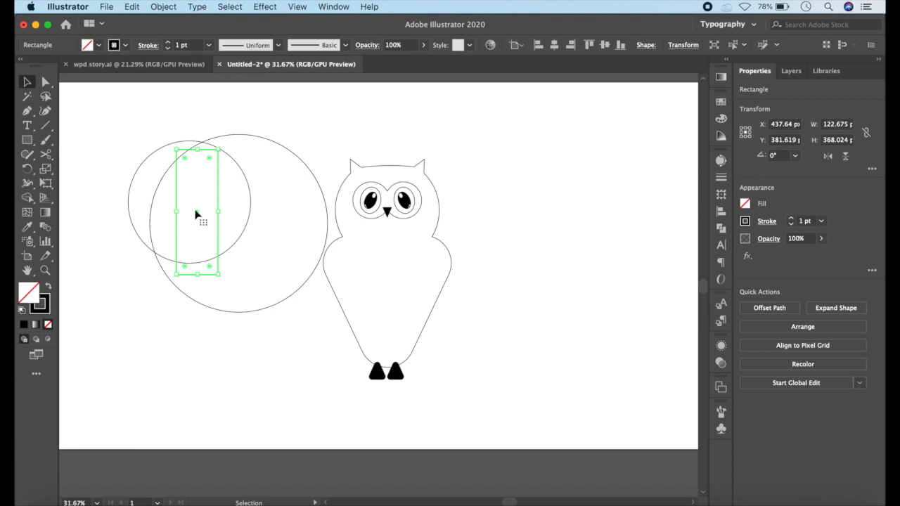
Place the narrow rectangle across the two overlapping circles and remove both circles' excess right-hand portions with Shape Builder
{"action": "left_click_drag", "start_coordinate": [197, 214], "coordinate": [189, 201]}
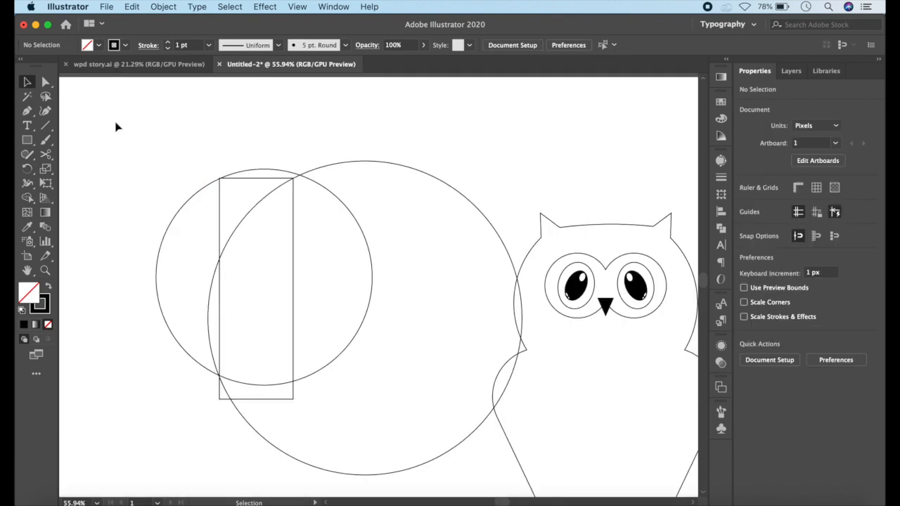
{"action": "left_click_drag", "start_coordinate": [114, 123], "coordinate": [417, 465]}
{"action": "key", "text": "shift+m"}
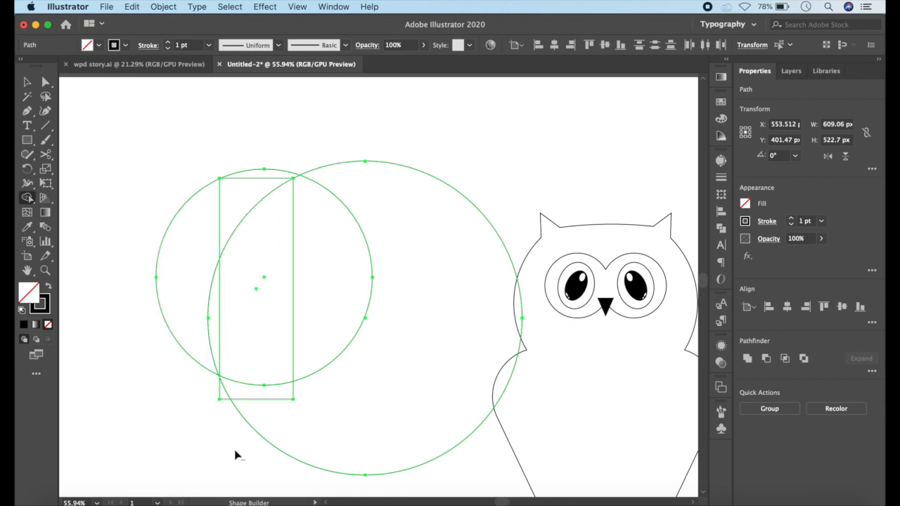
{"action": "left_click_drag", "start_coordinate": [236, 455], "coordinate": [360, 446]}
{"action": "left_click_drag", "start_coordinate": [440, 268], "coordinate": [446, 241]}
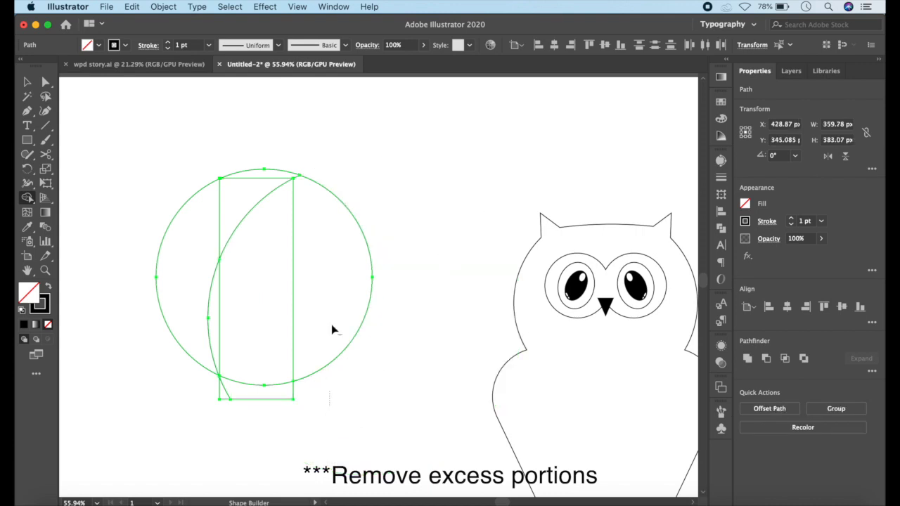
{"action": "left_click_drag", "start_coordinate": [331, 329], "coordinate": [346, 190]}
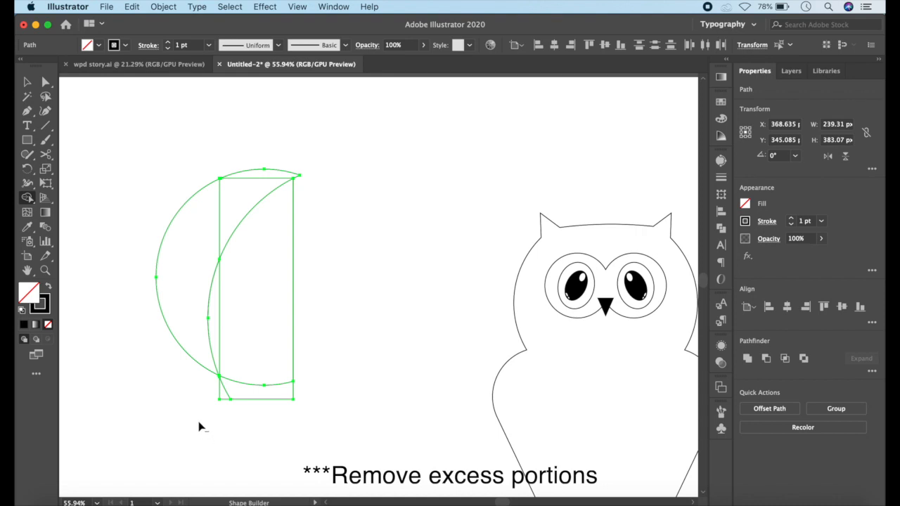
Remove the rest of the excess, merge the crescent's pieces and cut off its top sliver to leave a flat-topped wing
{"action": "mouse_move", "coordinate": [198, 415]}
{"action": "left_mouse_down"}
{"action": "mouse_move", "coordinate": [424, 351]}
{"action": "mouse_move", "coordinate": [310, 176]}
{"action": "left_mouse_up"}
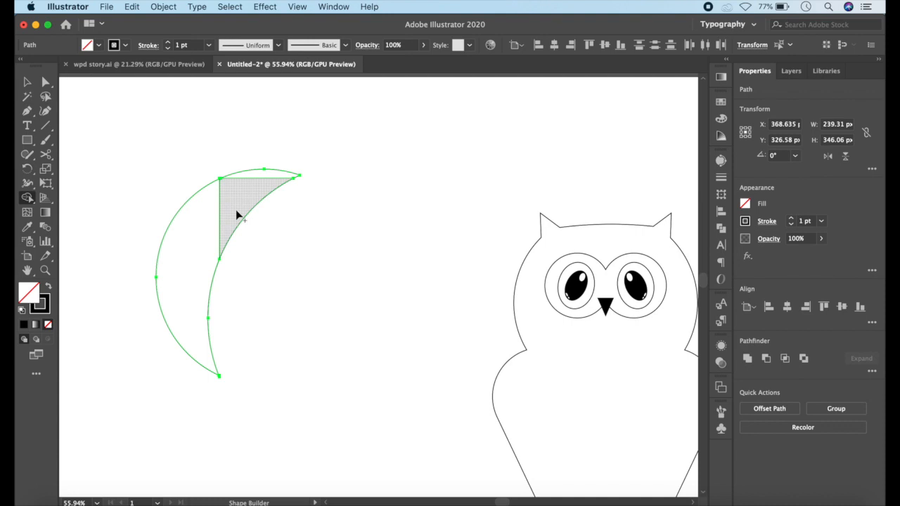
{"action": "left_click_drag", "start_coordinate": [236, 209], "coordinate": [169, 283]}
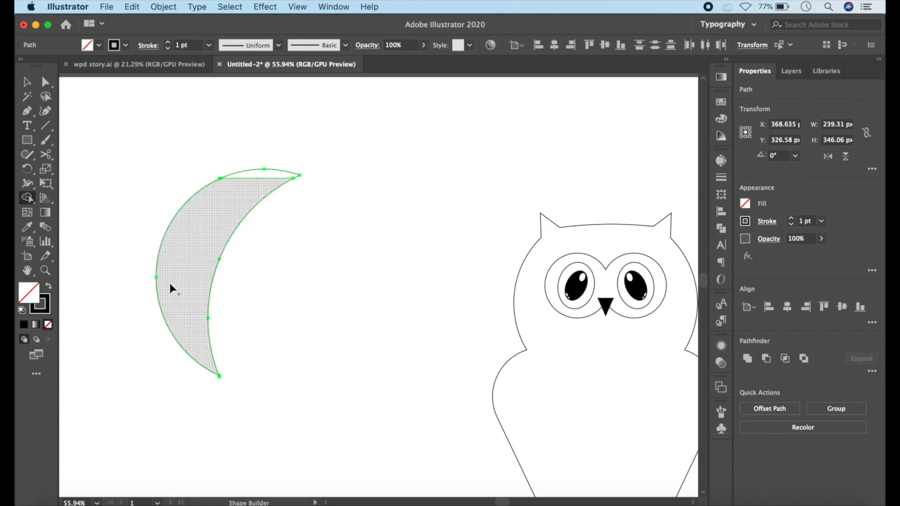
{"action": "left_click", "coordinate": [271, 175], "text": "alt"}
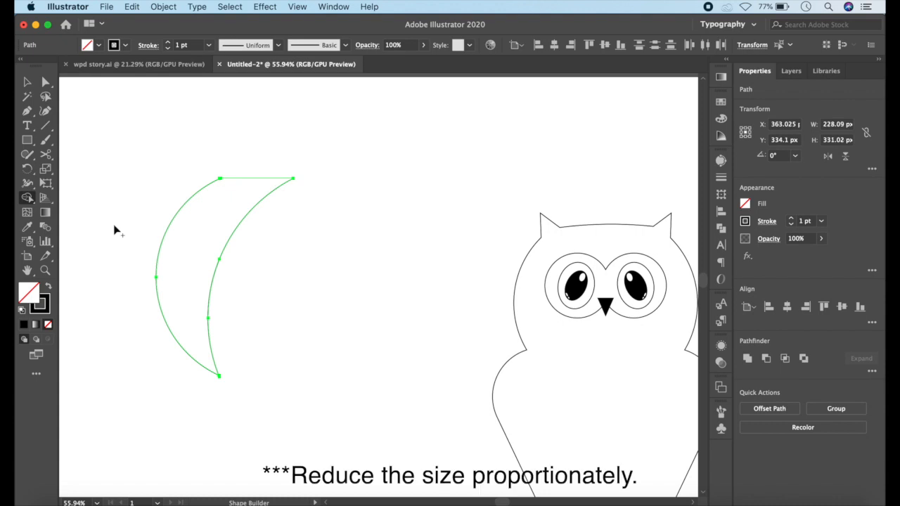
Scale the wing shape down to about 154 × 164 px and place it beside the owl's left side
{"action": "left_click_drag", "start_coordinate": [190, 213], "coordinate": [401, 392]}
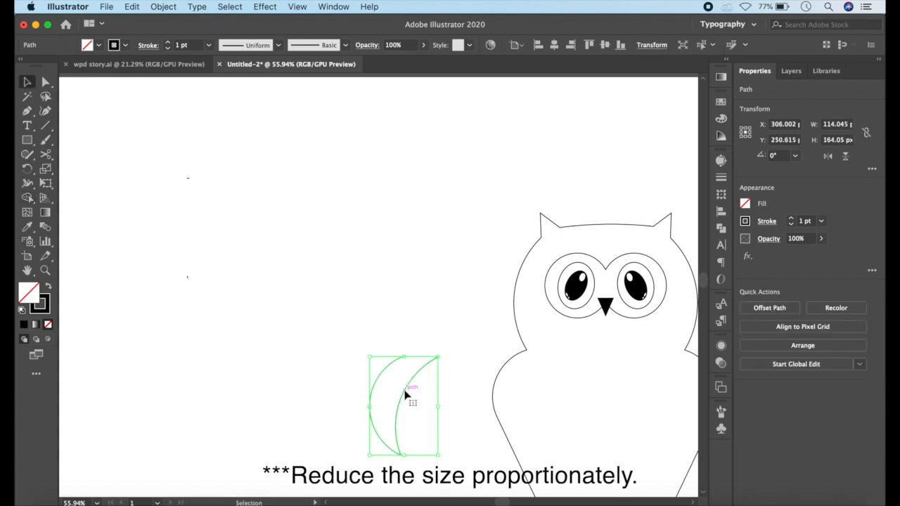
{"action": "scroll", "coordinate": [412, 402], "scroll_direction": "up", "scroll_amount": 2}
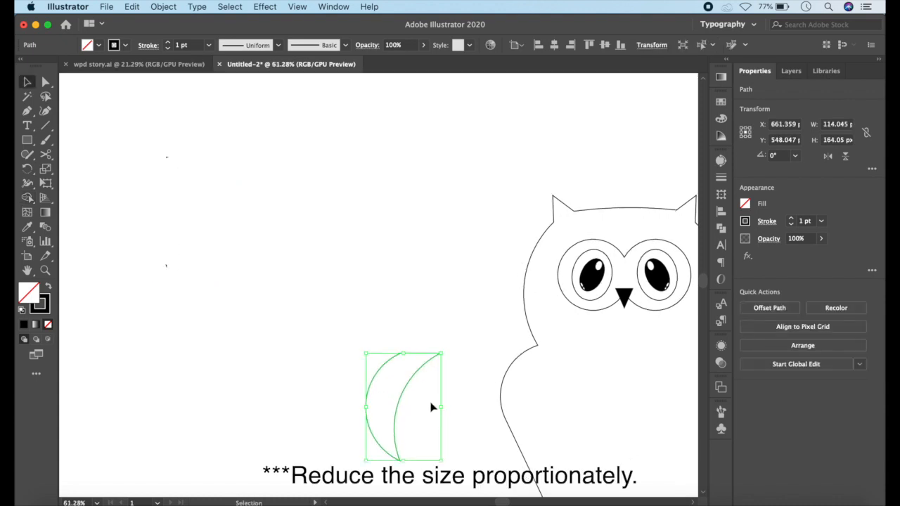
{"action": "left_click_drag", "start_coordinate": [443, 406], "coordinate": [468, 412]}
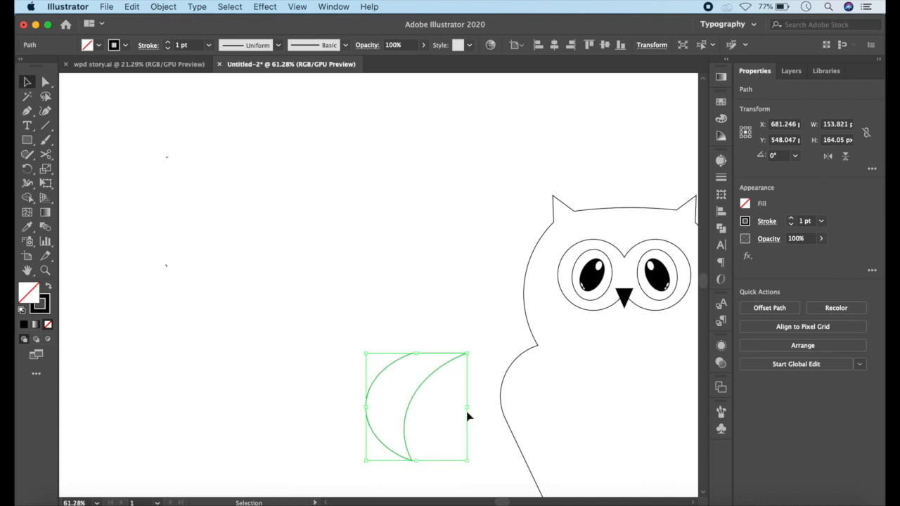
Round the sharp lower tip of the wing shape
{"action": "key", "text": "a"}
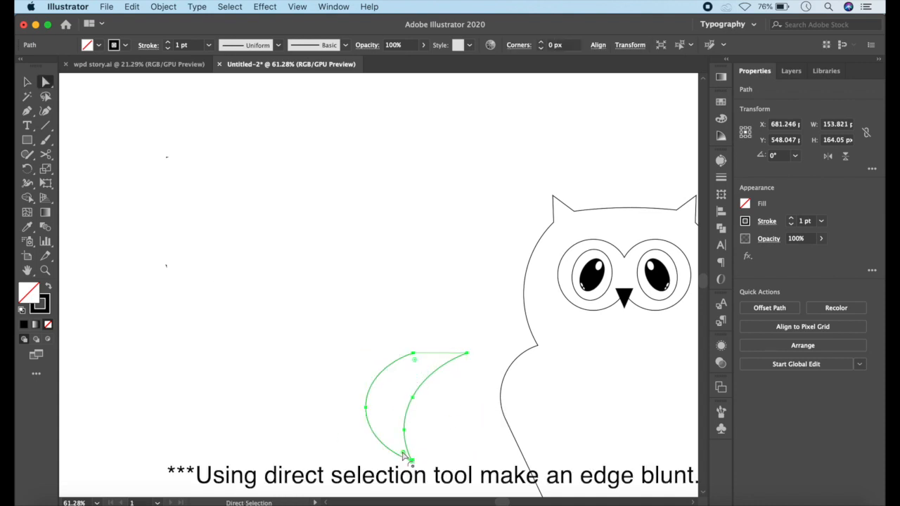
{"action": "left_click_drag", "start_coordinate": [404, 455], "coordinate": [395, 445]}
{"action": "left_click", "coordinate": [393, 277]}
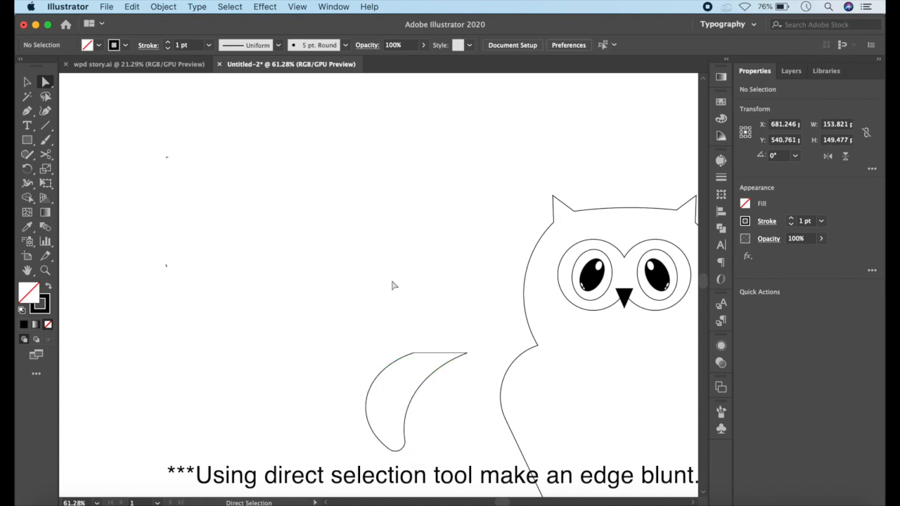
Rotate the wing clockwise to an angle of about 337° and move it onto the owl's left shoulder
{"action": "key", "text": "v"}
{"action": "left_click", "coordinate": [468, 353]}
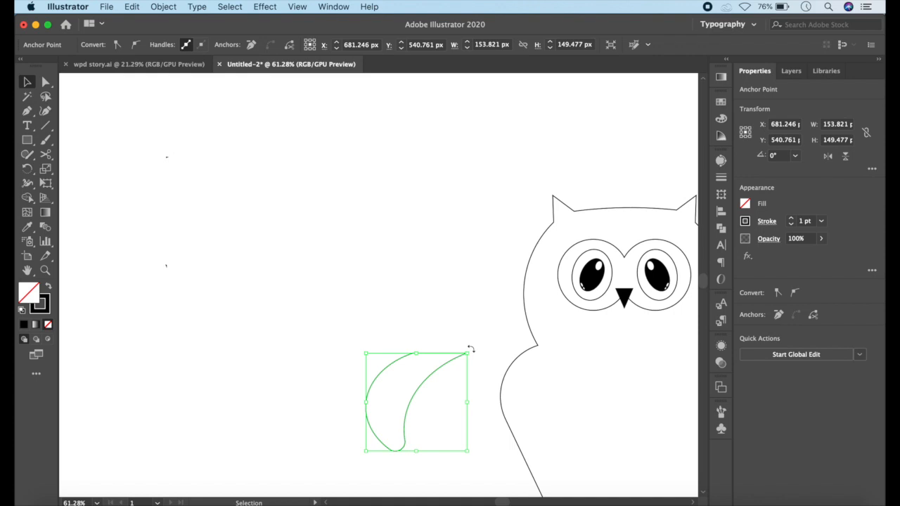
{"action": "left_click_drag", "start_coordinate": [470, 349], "coordinate": [485, 375]}
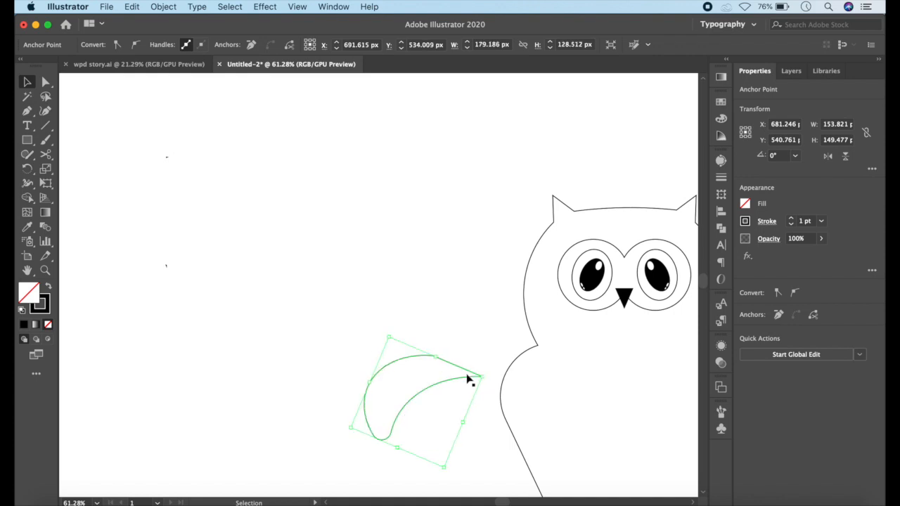
{"action": "left_click_drag", "start_coordinate": [413, 363], "coordinate": [501, 343]}
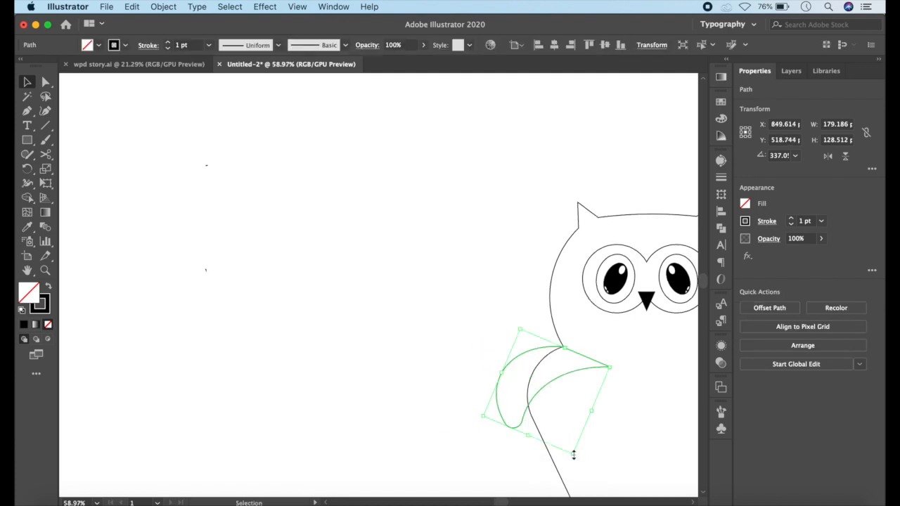
Enlarge the left wing to about 247 × 177 px and align its upper corner with the notch between head and body
{"action": "left_click_drag", "start_coordinate": [574, 454], "coordinate": [570, 417]}
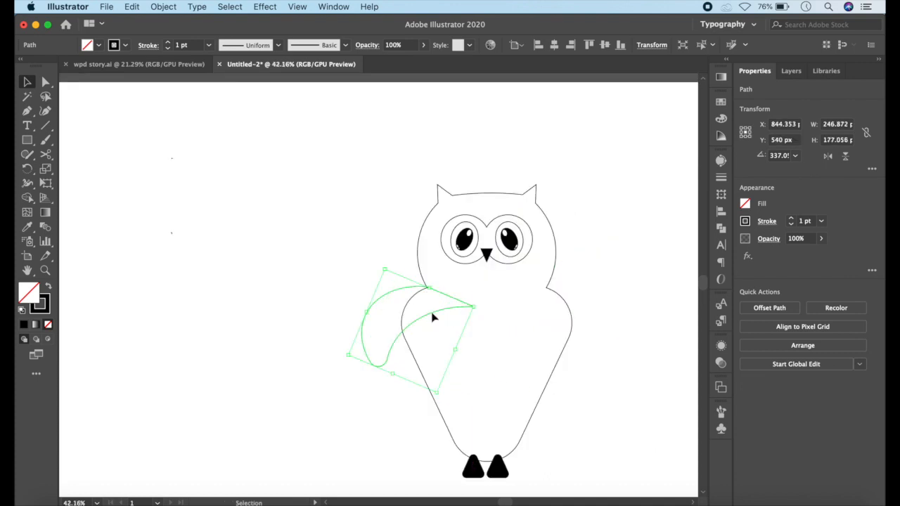
{"action": "scroll", "coordinate": [432, 314], "scroll_direction": "up", "scroll_amount": 5}
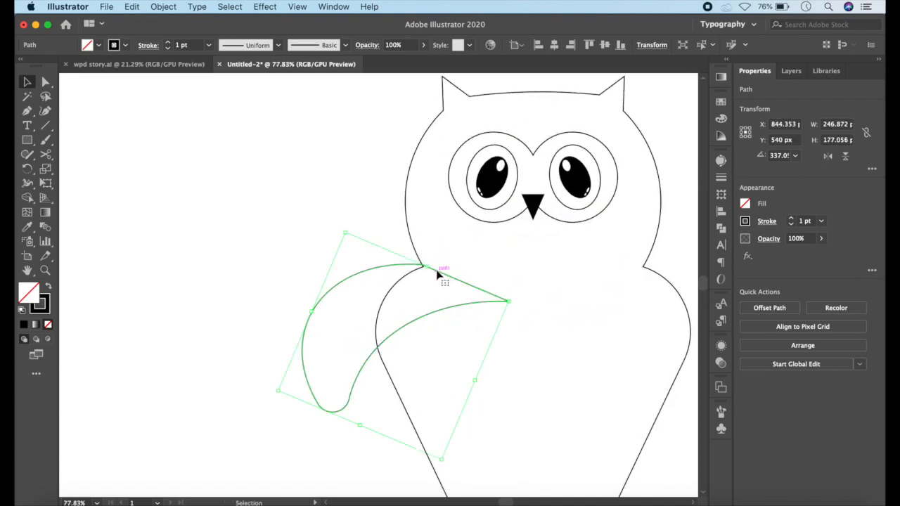
{"action": "left_click_drag", "start_coordinate": [438, 272], "coordinate": [439, 276]}
{"action": "scroll", "coordinate": [439, 276], "scroll_direction": "up", "scroll_amount": 5}
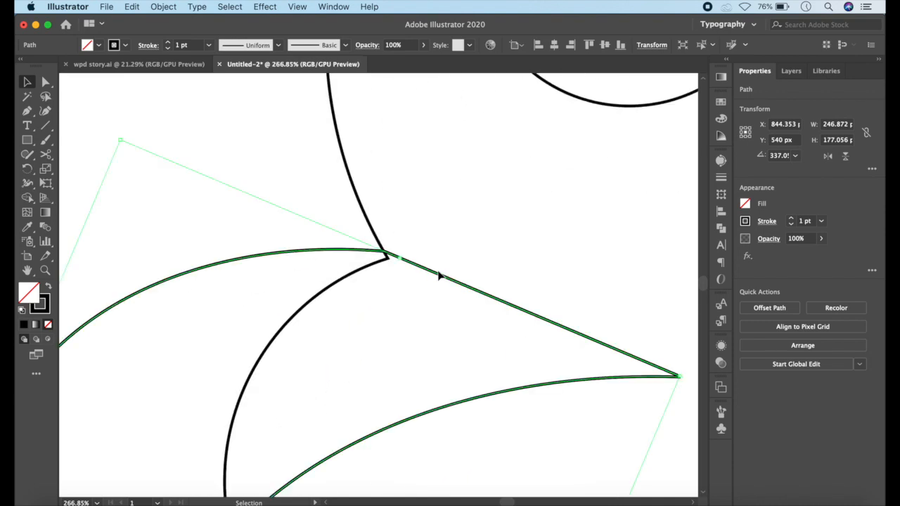
{"action": "scroll", "coordinate": [353, 242], "scroll_direction": "down", "scroll_amount": 6}
{"action": "left_click", "coordinate": [157, 342]}
{"action": "scroll", "coordinate": [321, 344], "scroll_direction": "down", "scroll_amount": 2}
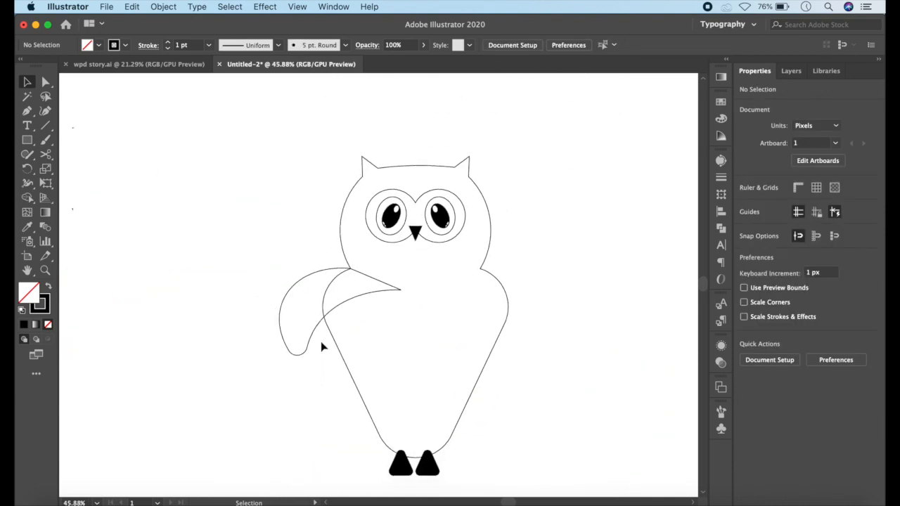
Duplicate the left wing, flip the copy horizontally and move it to the owl's right shoulder
{"action": "left_click", "coordinate": [320, 327]}
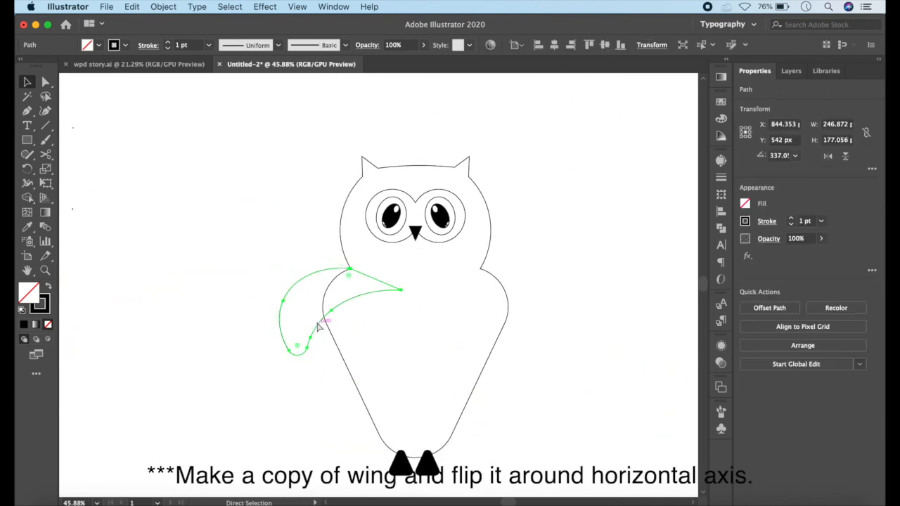
{"action": "left_click_drag", "start_coordinate": [318, 327], "coordinate": [376, 316], "text": "alt"}
{"action": "left_click", "coordinate": [845, 156]}
{"action": "left_click_drag", "start_coordinate": [435, 273], "coordinate": [552, 304]}
Nudge the right wing 2 px down and 3 px left to meet the notch between head and body
{"action": "scroll", "coordinate": [550, 303], "scroll_direction": "up", "scroll_amount": 5}
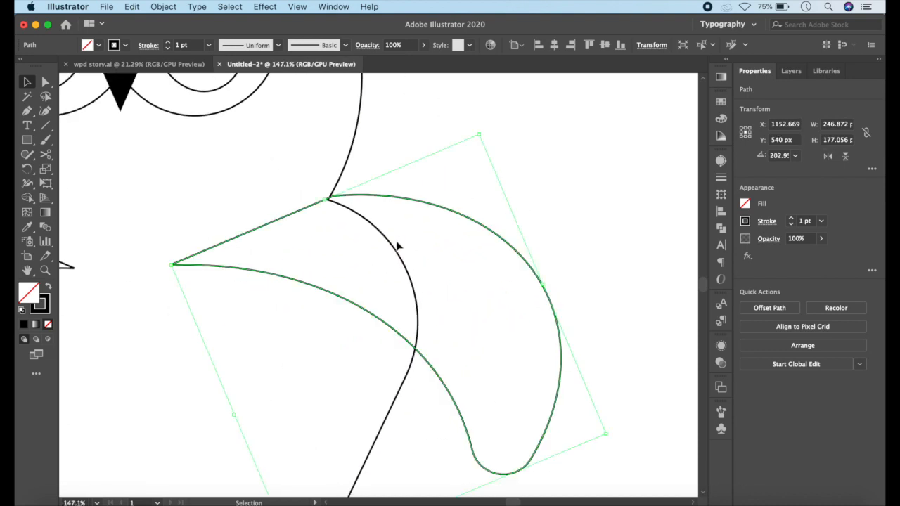
{"action": "key", "text": "Down"}
{"action": "key", "text": "Down"}
{"action": "key", "text": "Left"}
{"action": "key", "text": "Left"}
{"action": "key", "text": "Left"}
{"action": "scroll", "coordinate": [391, 244], "scroll_direction": "down", "scroll_amount": 5}
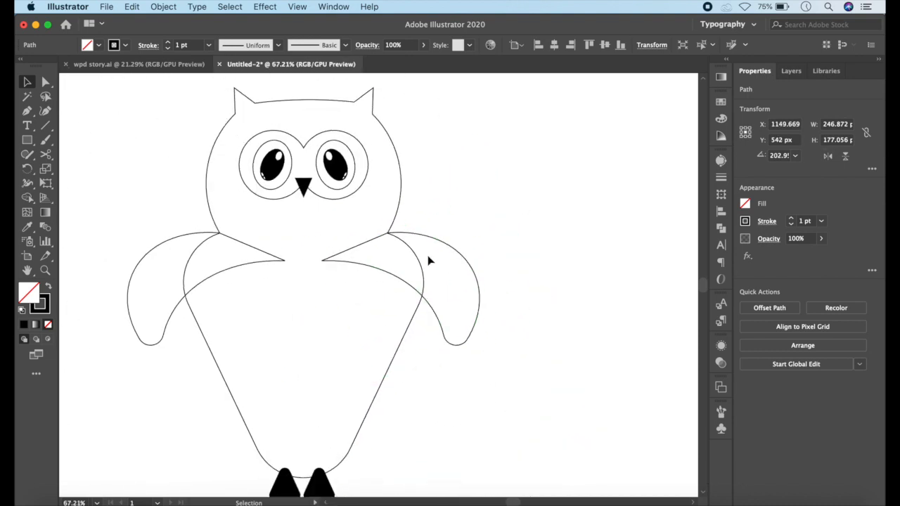
{"action": "left_click", "coordinate": [532, 372]}
Duplicate the owl's body outline onto the empty area to the right of the owl
{"action": "scroll", "coordinate": [480, 411], "scroll_direction": "down", "scroll_amount": 2}
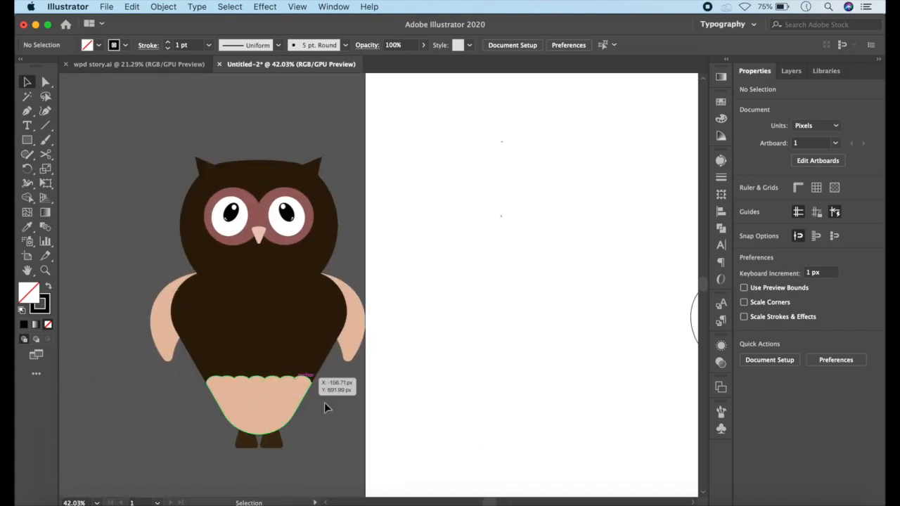
{"action": "scroll", "coordinate": [465, 398], "scroll_direction": "right", "scroll_amount": 10}
{"action": "left_click", "coordinate": [388, 377]}
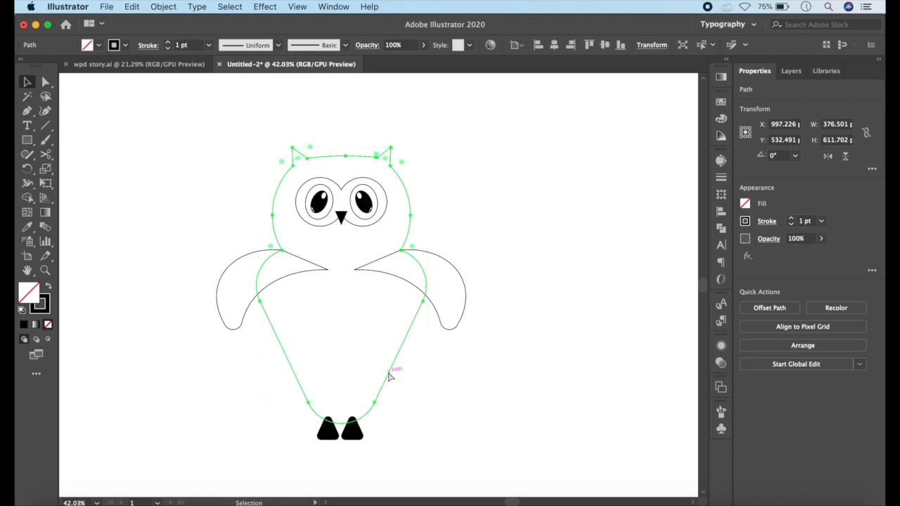
{"action": "left_click_drag", "start_coordinate": [391, 374], "coordinate": [639, 367], "text": "alt"}
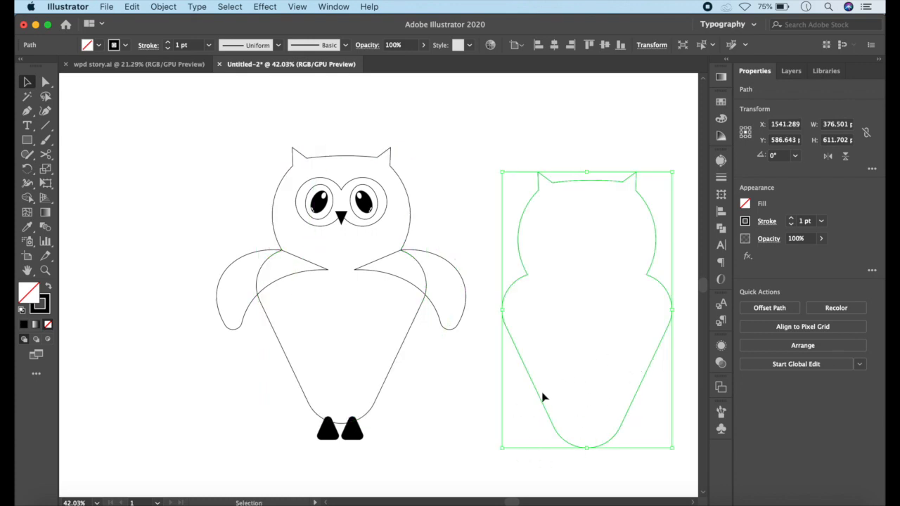
Draw a circle of about 29 px at the lower-left edge of the copied body outline
{"action": "key", "text": "l"}
{"action": "scroll", "coordinate": [415, 361], "scroll_direction": "up", "scroll_amount": 3}
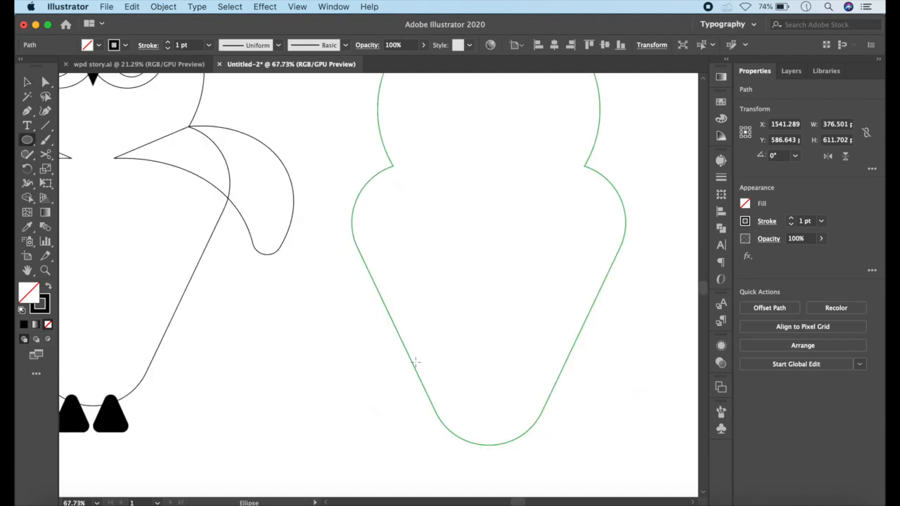
{"action": "left_click_drag", "start_coordinate": [414, 361], "coordinate": [436, 376]}
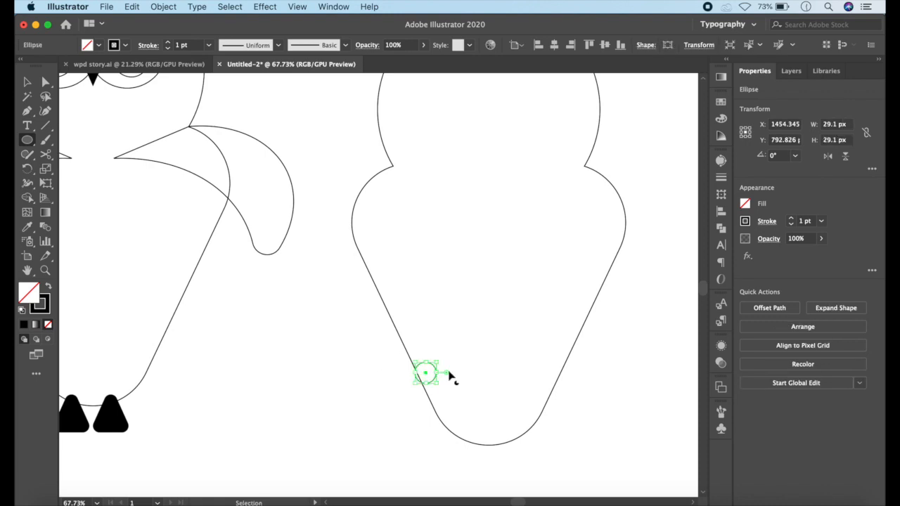
Paste copies of the circle to form an overlapping row of eight across the lower body, and delete the surplus copy
{"action": "key", "text": "super+c"}
{"action": "key", "text": "super+v"}
{"action": "key", "text": "v"}
{"action": "left_click_drag", "start_coordinate": [379, 286], "coordinate": [510, 374]}
{"action": "key", "text": "super+v"}
{"action": "key", "text": "super+v"}
{"action": "key", "text": "super+v"}
{"action": "key", "text": "super+v"}
{"action": "key", "text": "super+v"}
{"action": "left_click_drag", "start_coordinate": [381, 288], "coordinate": [546, 373]}
{"action": "key", "text": "super+v"}
{"action": "key", "text": "super+v"}
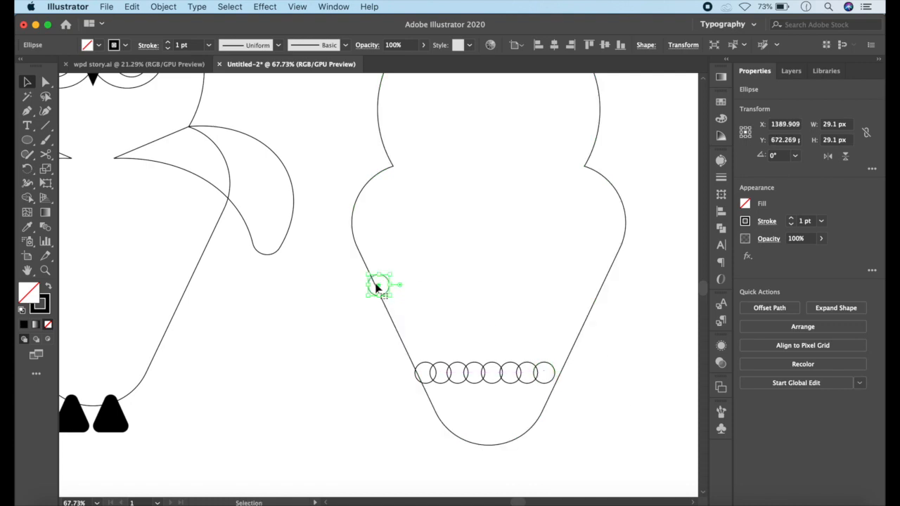
{"action": "key", "text": "Delete"}
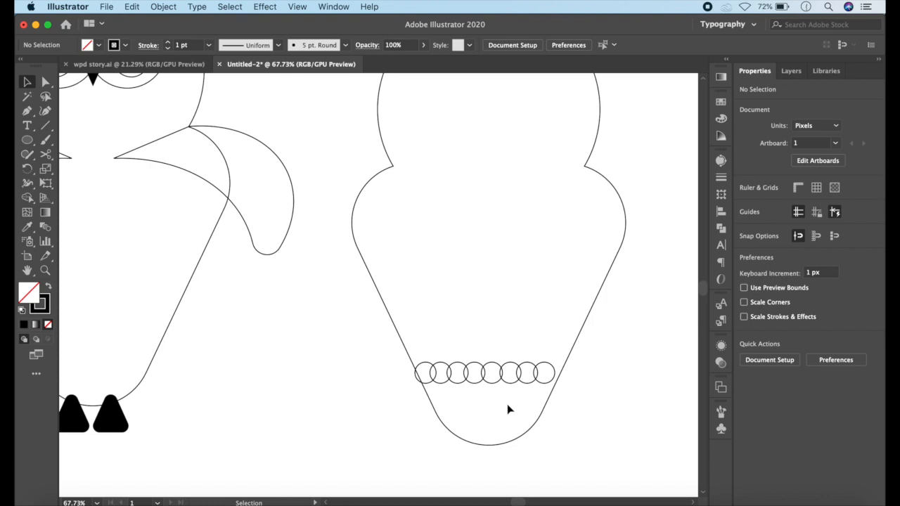
Nudge the rightmost circle of the row right to meet the body's right edge
{"action": "left_click", "coordinate": [554, 374]}
{"action": "key", "text": "Right"}
{"action": "key", "text": "Right"}
{"action": "key", "text": "Right"}
{"action": "key", "text": "Right"}
{"action": "key", "text": "Right"}
{"action": "key", "text": "Right"}
{"action": "key", "text": "Right"}
{"action": "left_click", "coordinate": [596, 403]}
Nudge the leftmost circle slightly right at the body's edge and even out the spacing of the circles in the row
{"action": "left_click", "coordinate": [429, 384]}
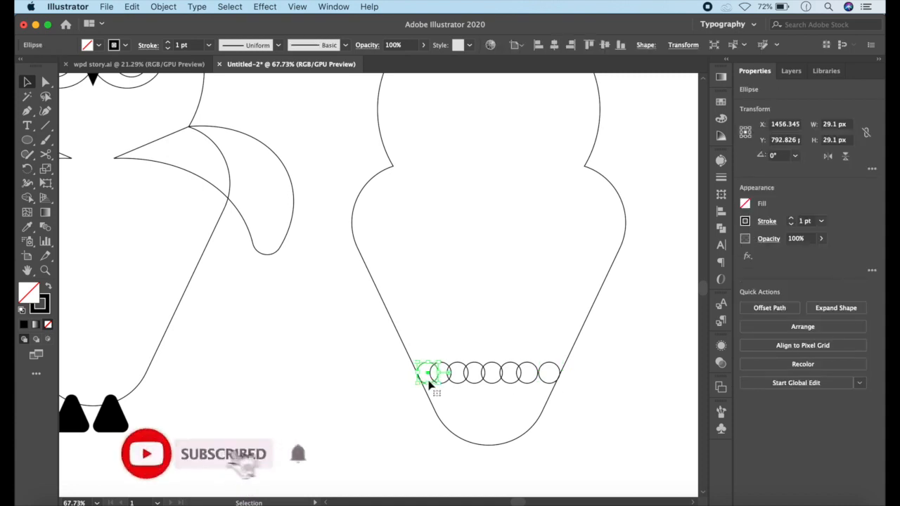
{"action": "key", "text": "Right"}
{"action": "key", "text": "Right"}
{"action": "key", "text": "Right"}
{"action": "key", "text": "Right"}
{"action": "left_click", "coordinate": [573, 394]}
{"action": "left_click", "coordinate": [428, 382]}
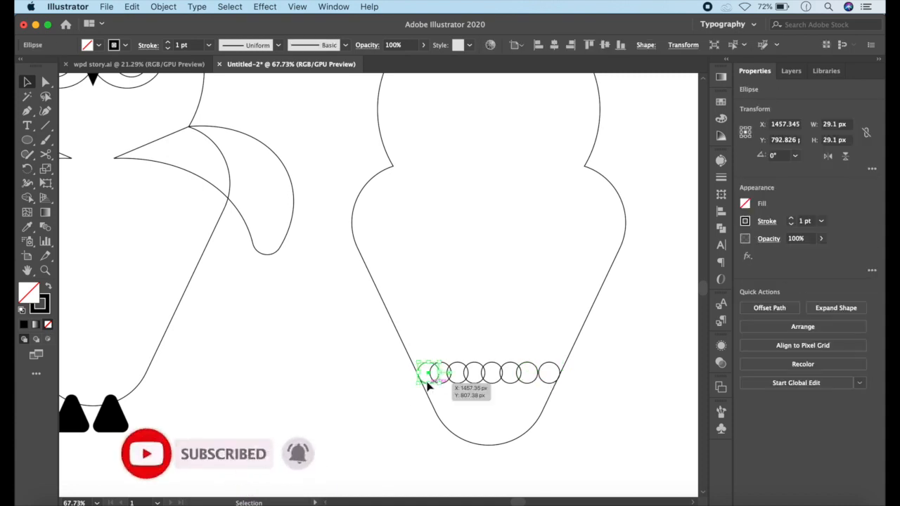
{"action": "left_click", "coordinate": [526, 396]}
{"action": "left_click", "coordinate": [443, 384]}
{"action": "left_click_drag", "start_coordinate": [444, 385], "coordinate": [534, 384]}
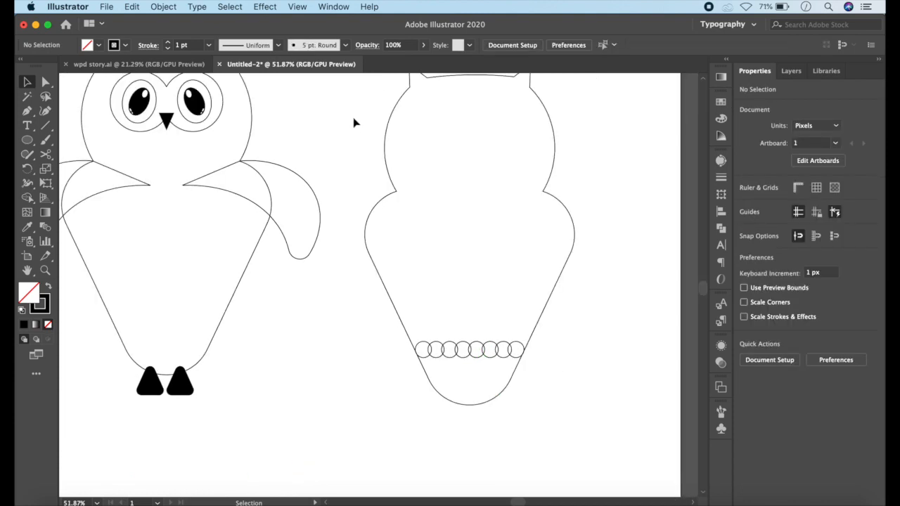
Use Shape Builder on the copied body outline and circle row to remove the body area above the circles
{"action": "left_click_drag", "start_coordinate": [354, 123], "coordinate": [572, 431]}
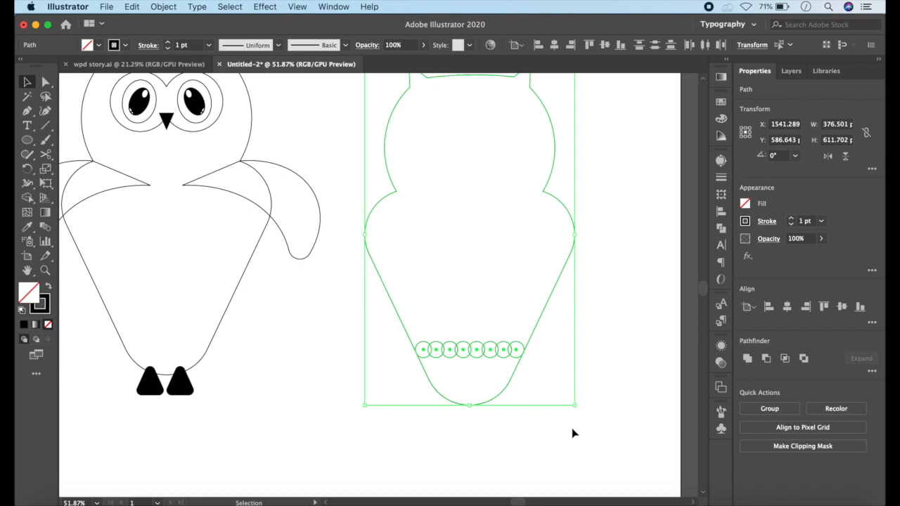
{"action": "key", "text": "shift+m"}
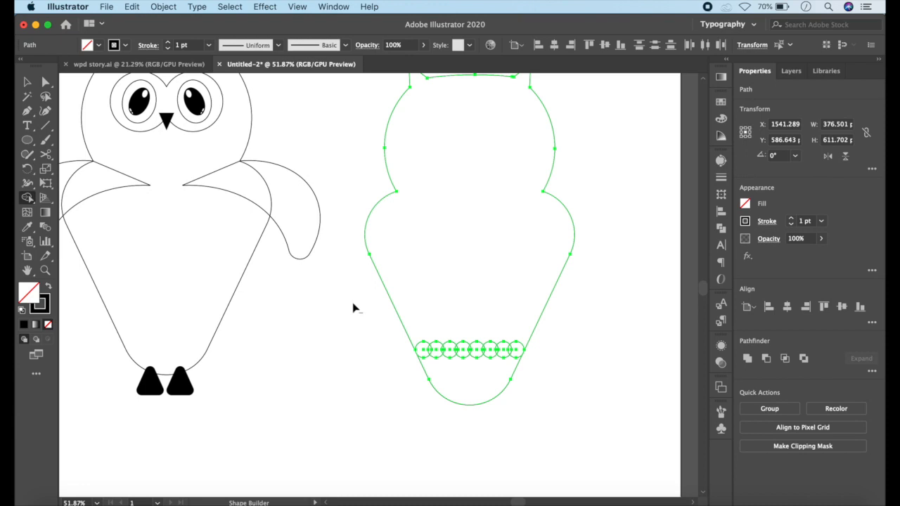
{"action": "left_click", "coordinate": [464, 292], "text": "alt"}
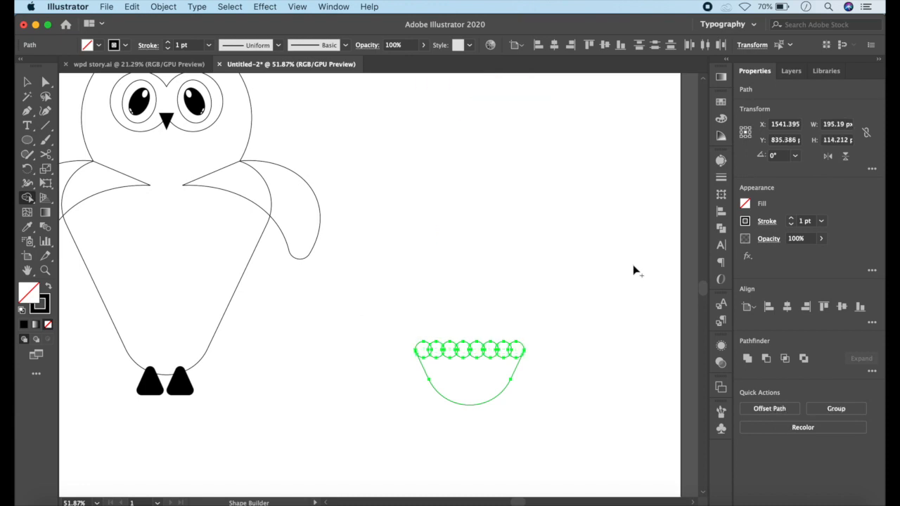
Merge the circles and remaining lower body into one scalloped patch and place it over the original owl's lower body
{"action": "mouse_move", "coordinate": [442, 387]}
{"action": "left_mouse_down"}
{"action": "mouse_move", "coordinate": [420, 358]}
{"action": "mouse_move", "coordinate": [438, 350]}
{"action": "mouse_move", "coordinate": [515, 356]}
{"action": "mouse_move", "coordinate": [504, 367]}
{"action": "mouse_move", "coordinate": [510, 350]}
{"action": "mouse_move", "coordinate": [234, 331]}
{"action": "mouse_move", "coordinate": [166, 321]}
{"action": "left_mouse_up"}
{"action": "key", "text": "v"}
{"action": "left_click", "coordinate": [478, 205]}
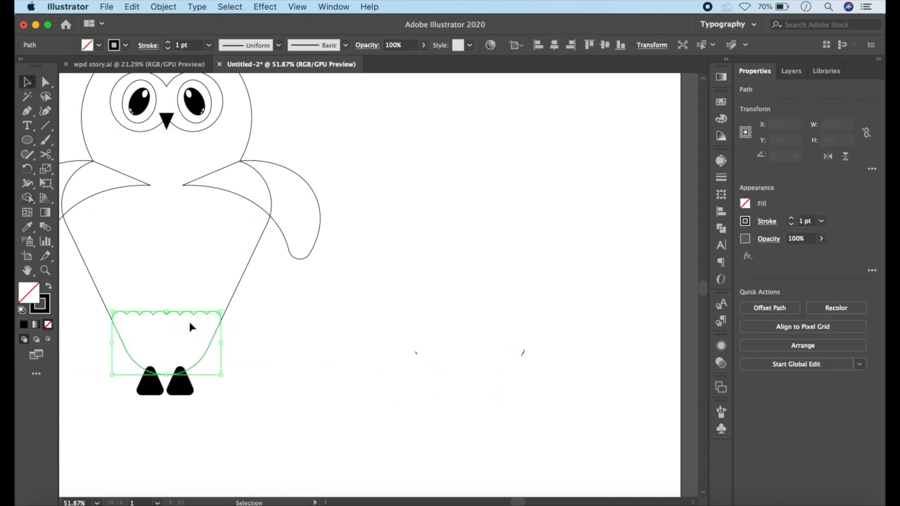
{"action": "left_click", "coordinate": [257, 353]}
Fill the owl's body silhouette with the darkest brown from the first swatch of the palette above the artboard
{"action": "scroll", "coordinate": [258, 354], "scroll_direction": "down", "scroll_amount": 4}
{"action": "scroll", "coordinate": [257, 355], "scroll_direction": "left", "scroll_amount": 3}
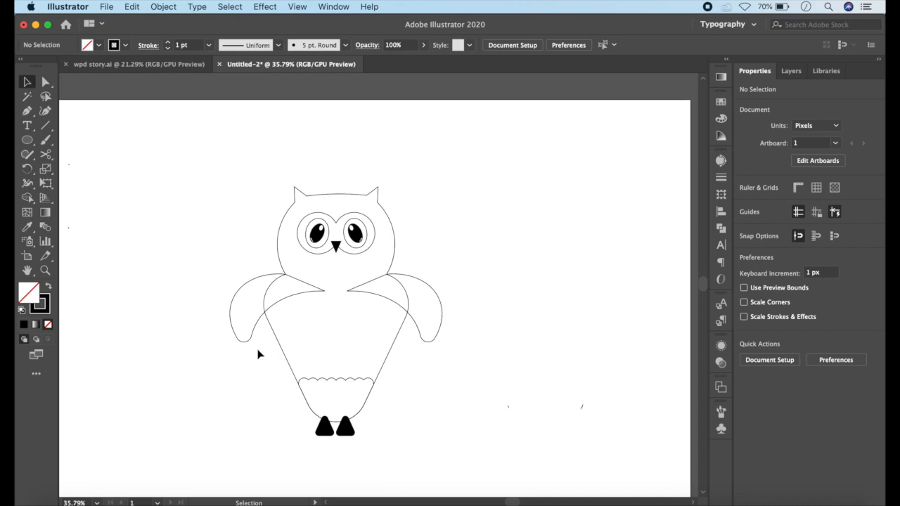
{"action": "scroll", "coordinate": [257, 353], "scroll_direction": "down", "scroll_amount": 3}
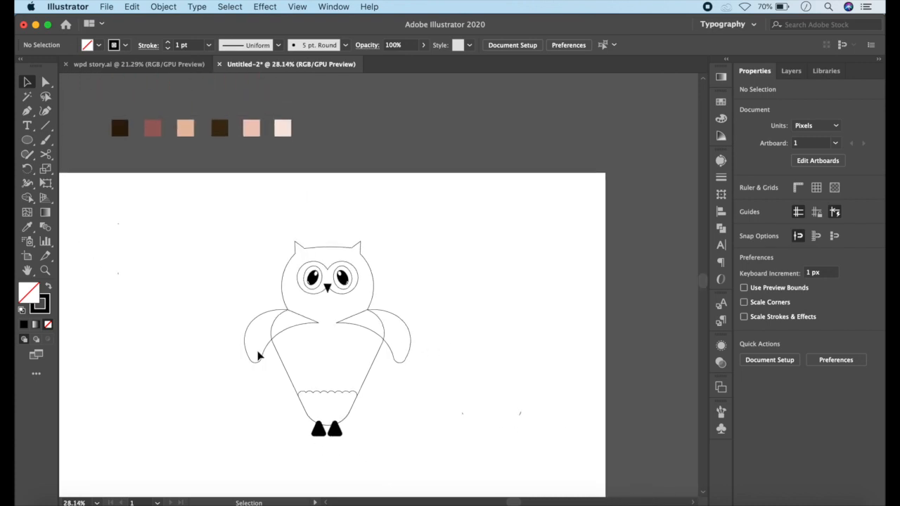
{"action": "scroll", "coordinate": [257, 355], "scroll_direction": "left", "scroll_amount": 3}
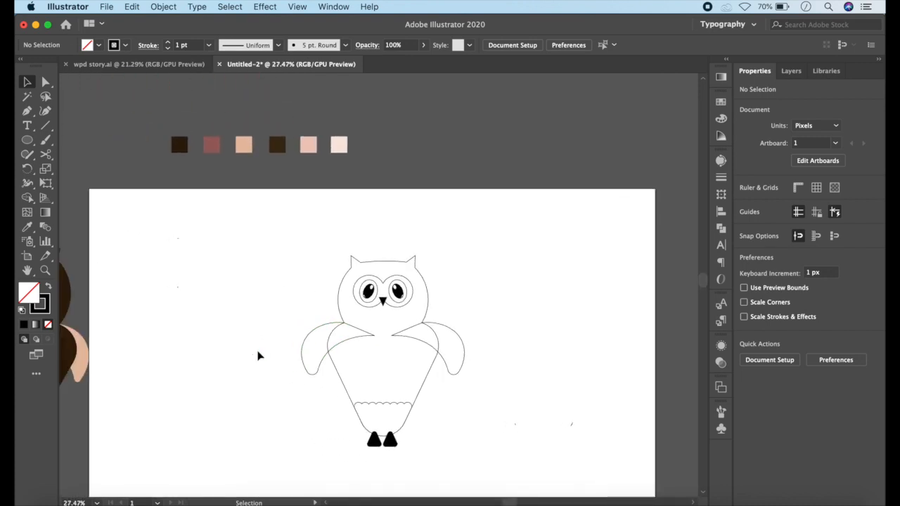
{"action": "scroll", "coordinate": [258, 355], "scroll_direction": "down", "scroll_amount": 3}
{"action": "scroll", "coordinate": [382, 232], "scroll_direction": "up", "scroll_amount": 3}
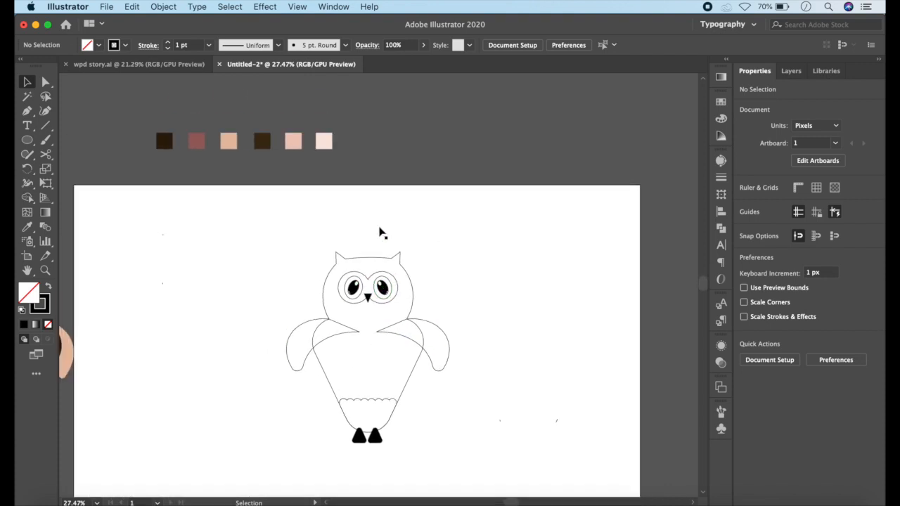
{"action": "scroll", "coordinate": [380, 233], "scroll_direction": "up", "scroll_amount": 1}
{"action": "scroll", "coordinate": [370, 303], "scroll_direction": "left", "scroll_amount": 3}
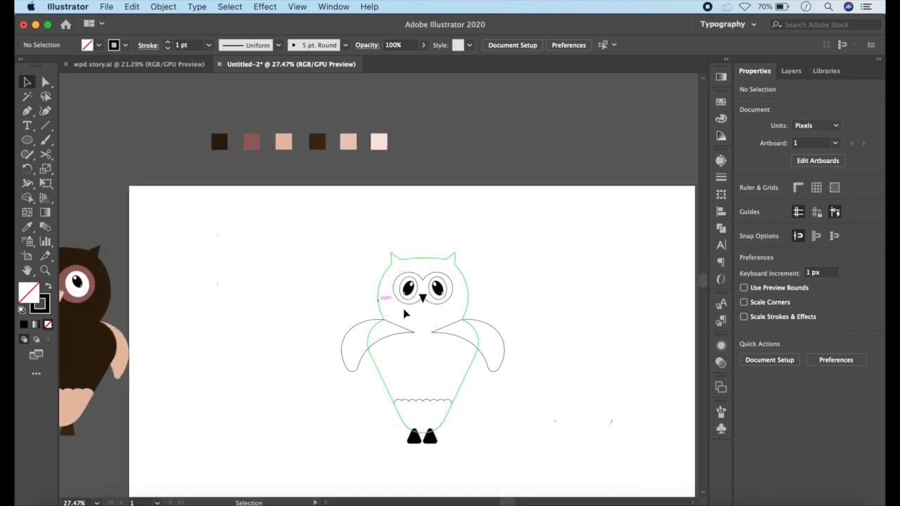
{"action": "left_click", "coordinate": [466, 373]}
{"action": "key", "text": "i"}
{"action": "left_click", "coordinate": [223, 142]}
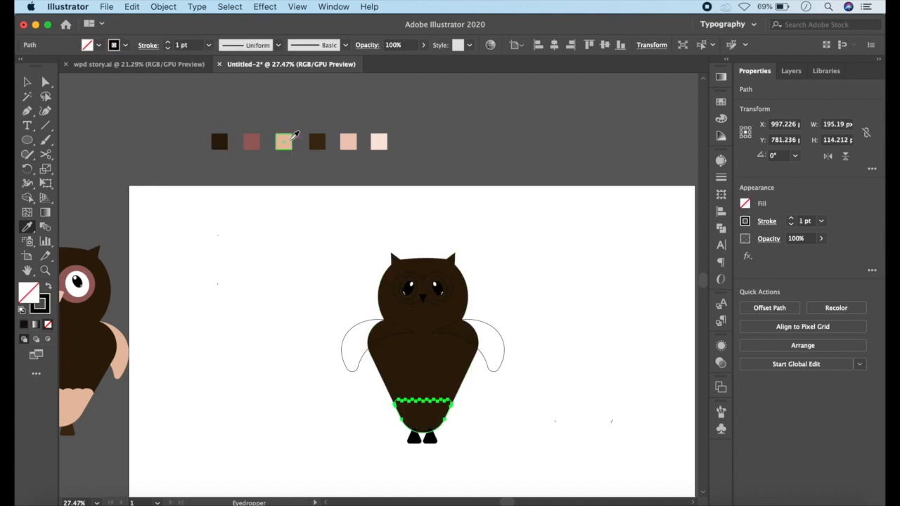
Fill the scalloped belly patch and both wings with the peach colour of the palette's third swatch
{"action": "left_click", "coordinate": [352, 138]}
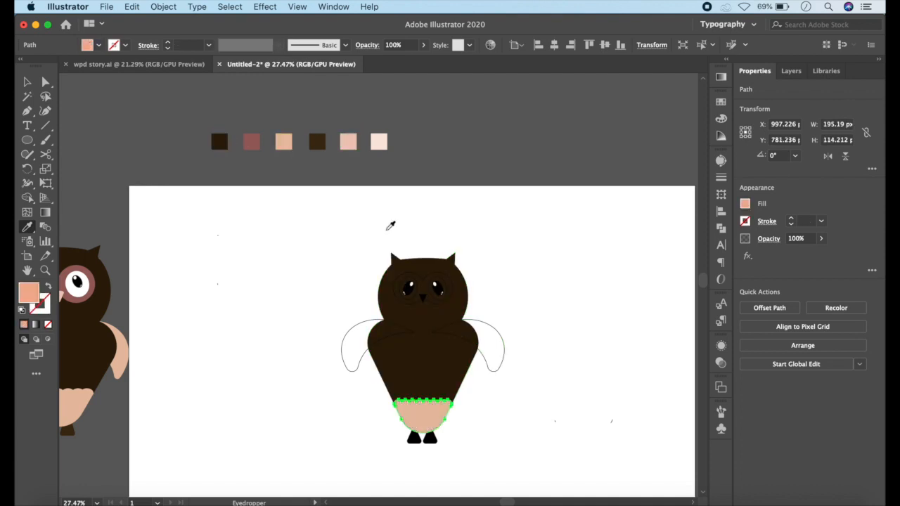
{"action": "key", "text": "v"}
{"action": "left_click", "coordinate": [491, 328]}
{"action": "left_click", "coordinate": [373, 325], "text": "shift"}
{"action": "key", "text": "i"}
{"action": "left_click", "coordinate": [444, 410]}
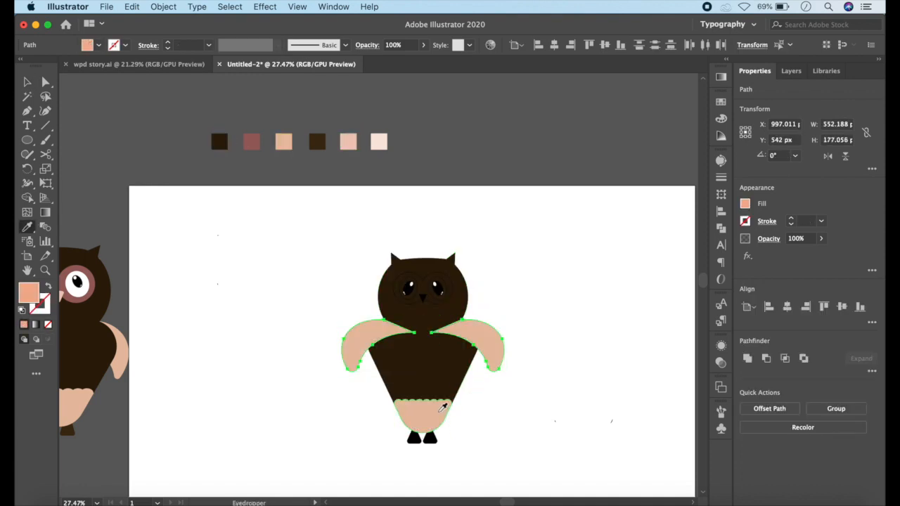
Fill the joined outer eye shape with the muted red of the palette's second swatch
{"action": "key", "text": "v"}
{"action": "left_click", "coordinate": [437, 304]}
{"action": "key", "text": "i"}
{"action": "left_click", "coordinate": [256, 141]}
Select both inner eye ellipses, swap their stroke to a fill and set the fill colour to ffffff
{"action": "left_click", "coordinate": [866, 318]}
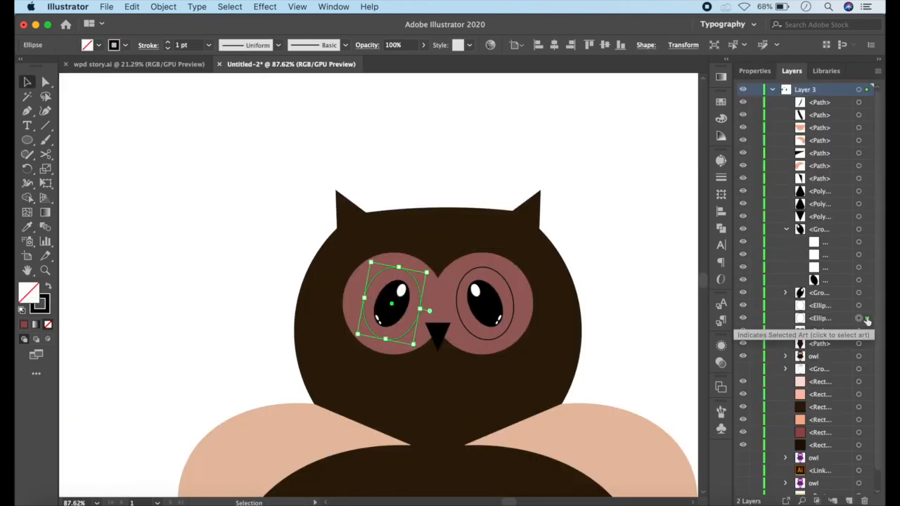
{"action": "left_click", "coordinate": [867, 308], "text": "shift"}
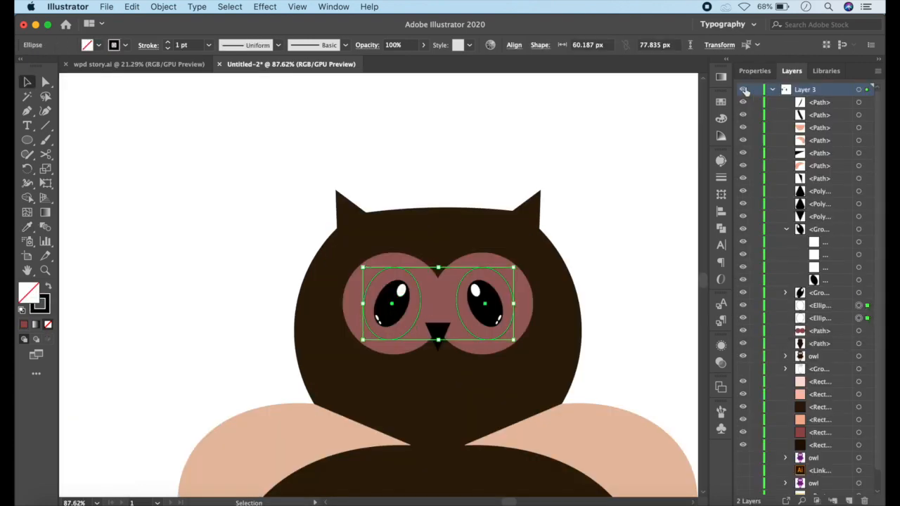
{"action": "left_click", "coordinate": [741, 73]}
{"action": "left_click", "coordinate": [47, 287]}
{"action": "double_click", "coordinate": [30, 291]}
{"action": "type", "text": "ffffff"}
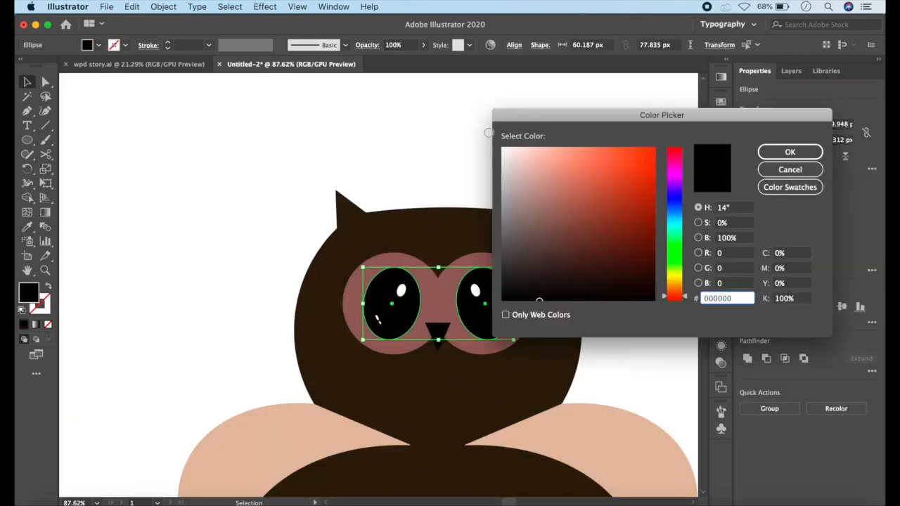
{"action": "key", "text": "Return"}
Fill both feet with the dark brown of the palette's fourth swatch
{"action": "left_click", "coordinate": [411, 441]}
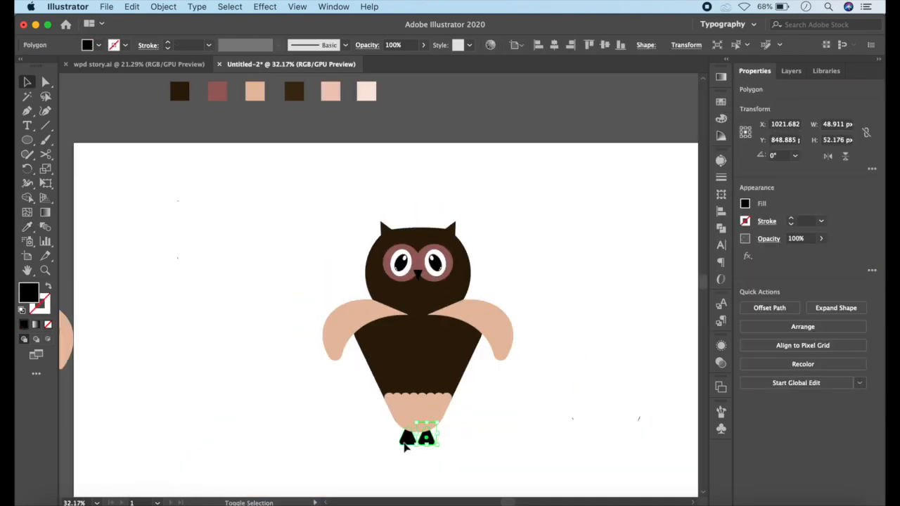
{"action": "left_click", "coordinate": [405, 443], "text": "shift"}
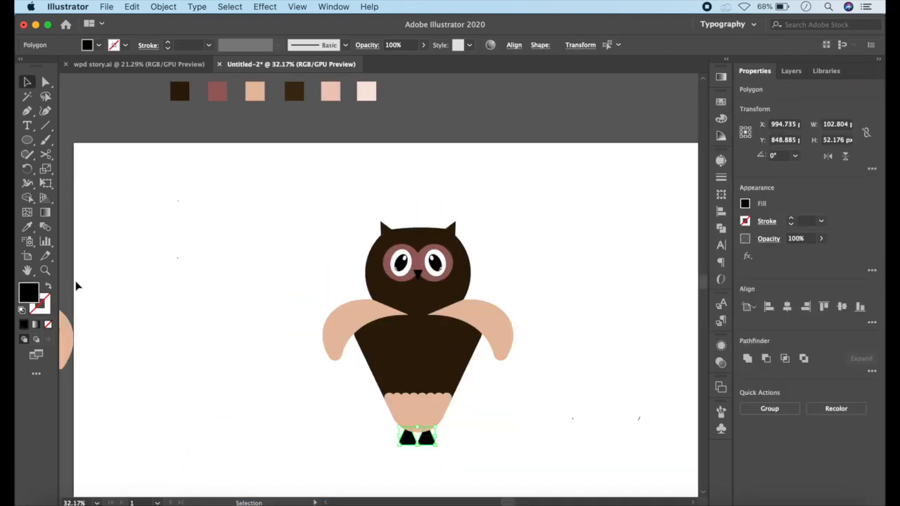
{"action": "left_click", "coordinate": [28, 227]}
{"action": "left_click", "coordinate": [301, 89]}
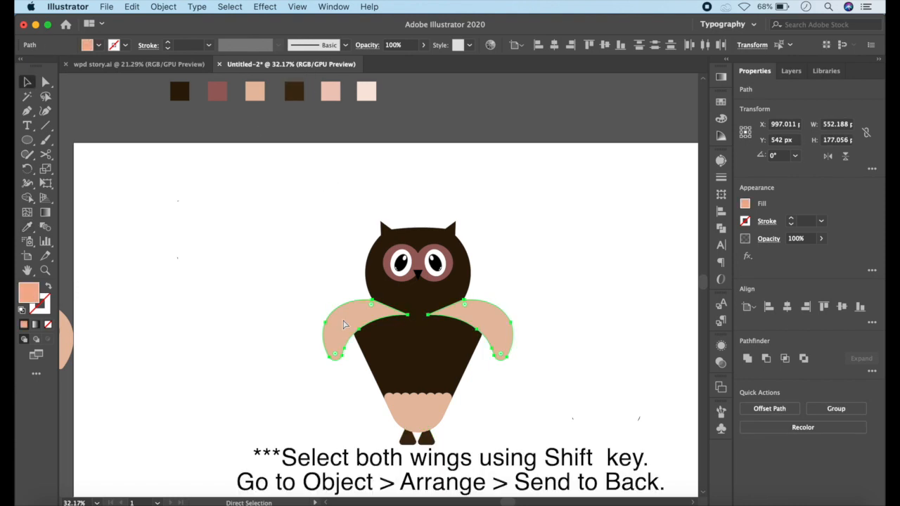
Send both wings to the back, behind the owl's body
{"action": "key", "text": "super+shift+bracketleft"}
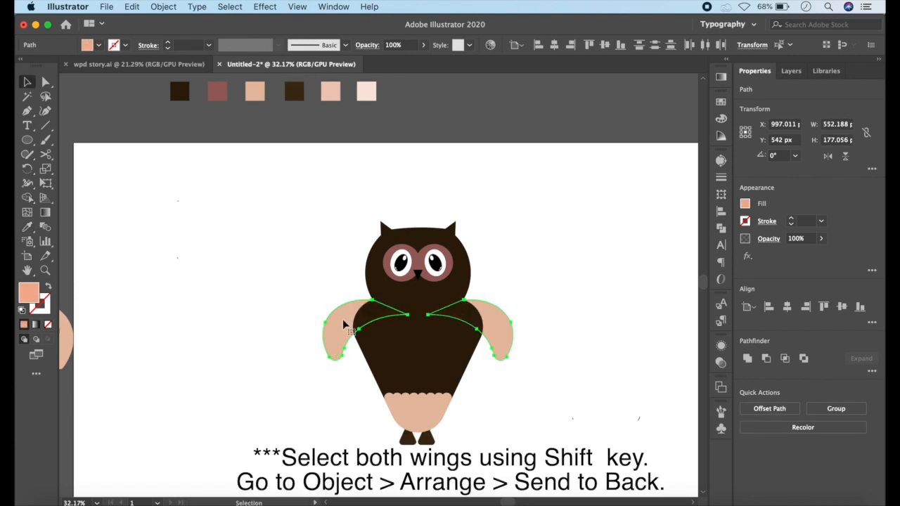
{"action": "left_click", "coordinate": [587, 312]}
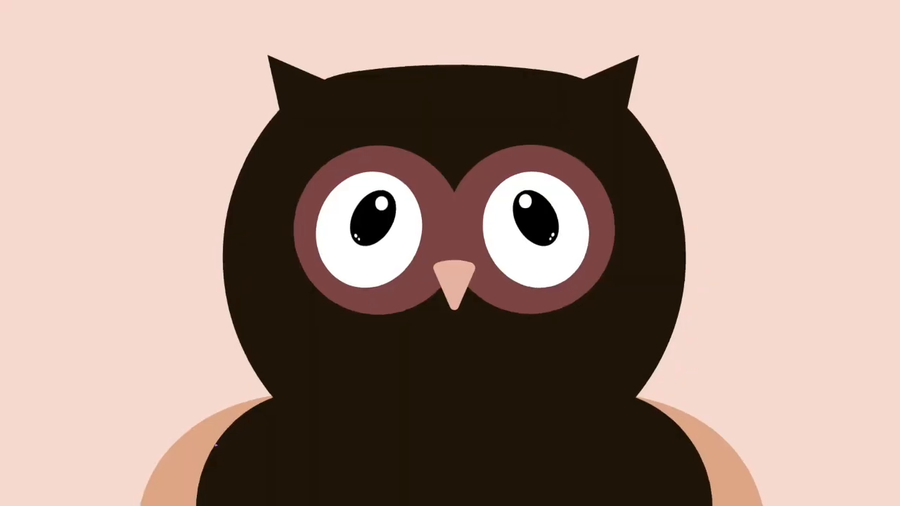